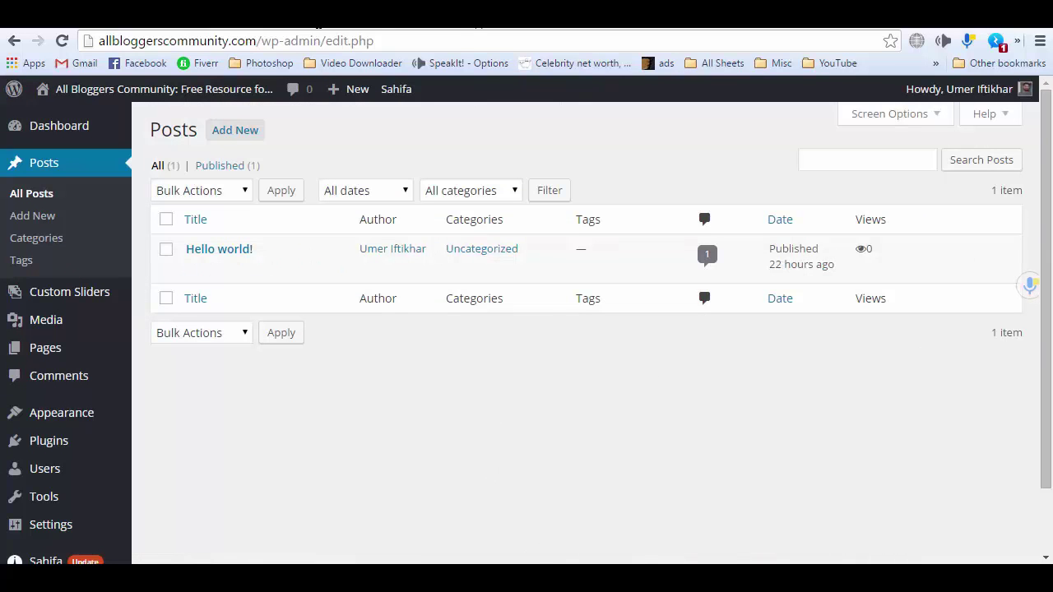
- Switch to the open Notepad file and review its list of planned category names
{"action": "mouse_move", "coordinate": [626, 578]}
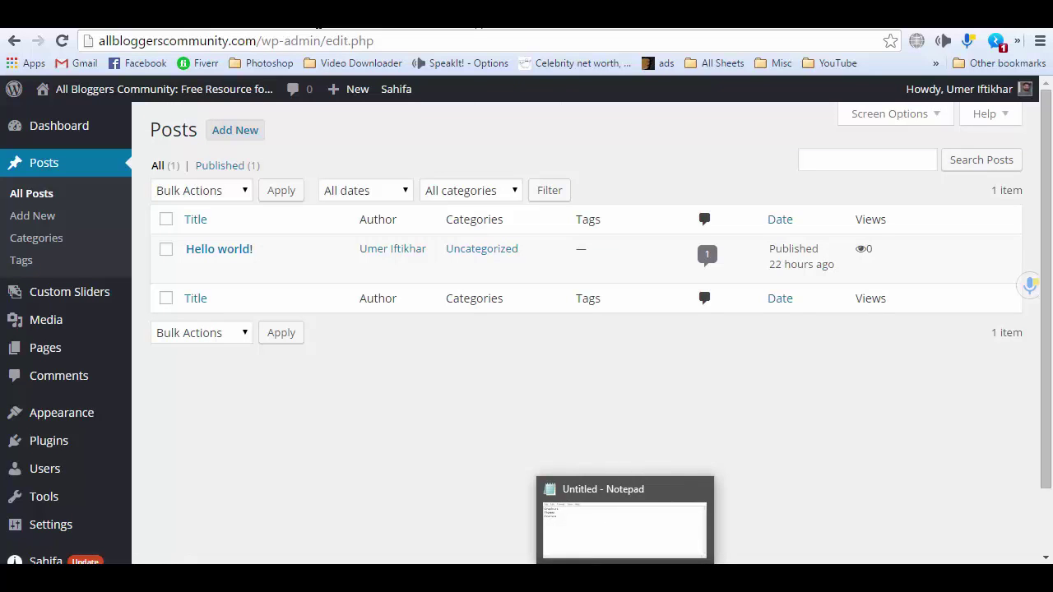
{"action": "left_click", "coordinate": [609, 553]}
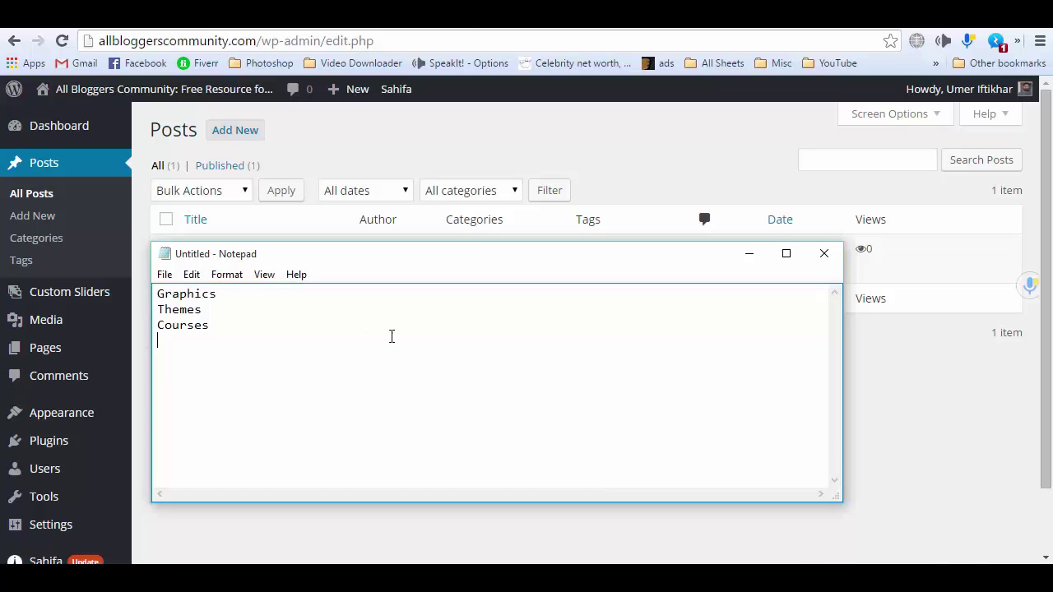
{"action": "left_click_drag", "start_coordinate": [262, 321], "coordinate": [157, 294]}
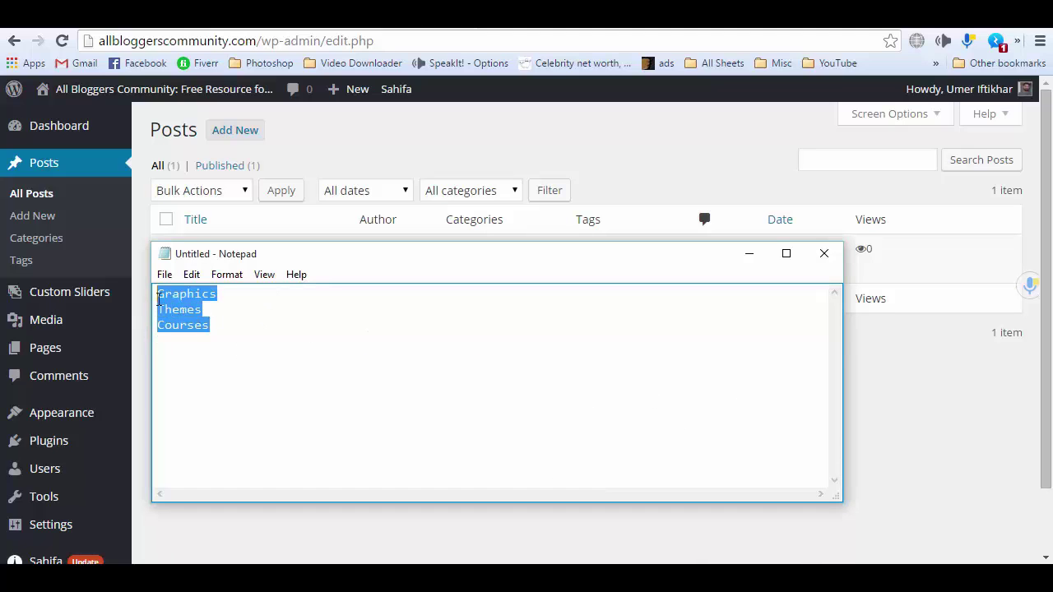
{"action": "left_click", "coordinate": [246, 321]}
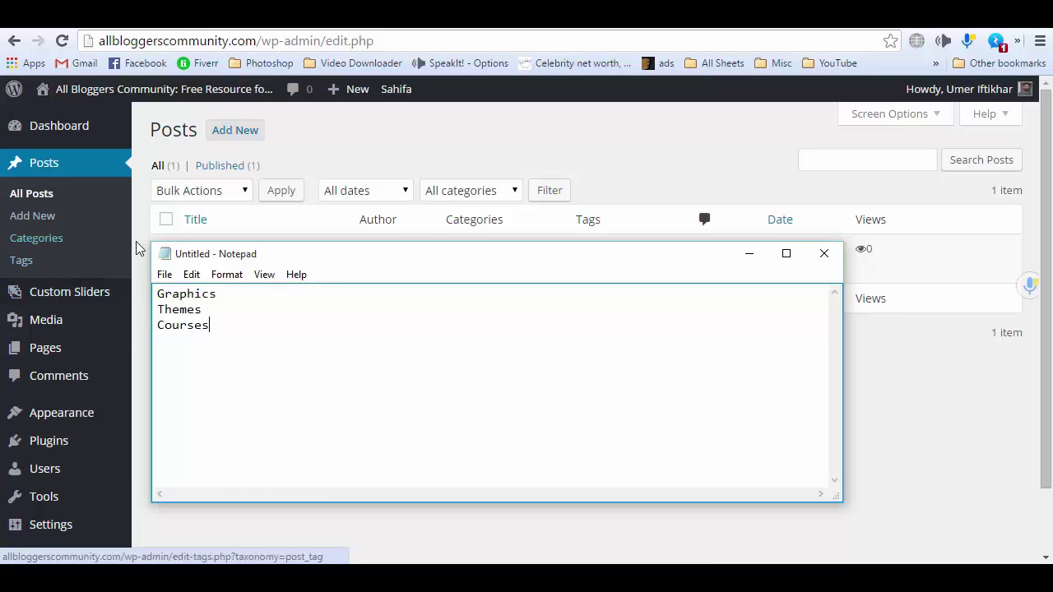
- Open the site's post Categories page and copy the word Graphics from the Notepad list
{"action": "left_click", "coordinate": [605, 146]}
{"action": "left_click", "coordinate": [25, 243]}
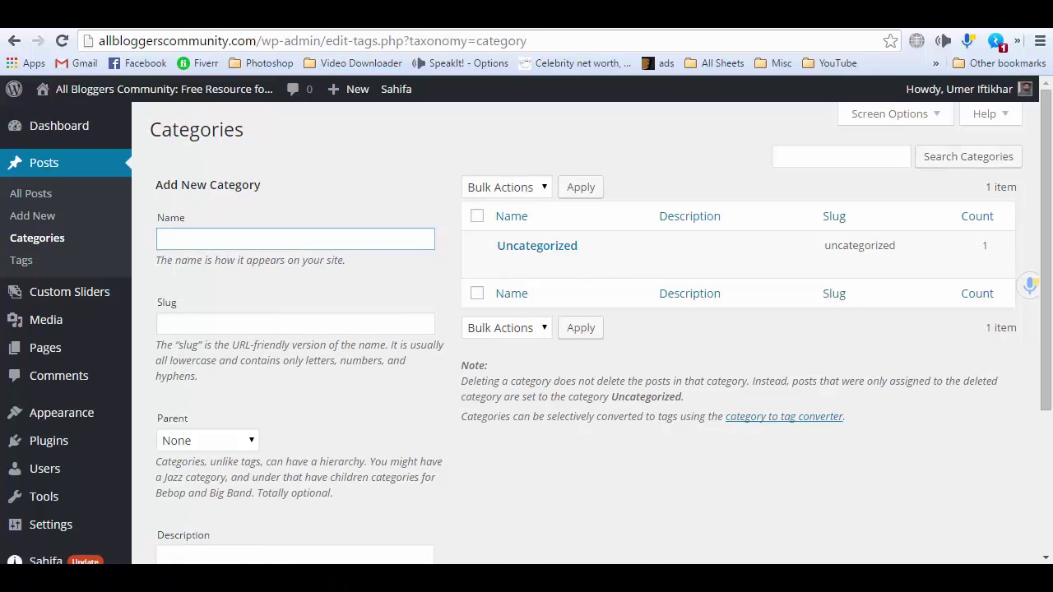
{"action": "key", "text": "alt+Tab"}
{"action": "left_click_drag", "start_coordinate": [236, 294], "coordinate": [202, 238]}
{"action": "key", "text": "ctrl+c"}
{"action": "key", "text": "alt+Tab"}
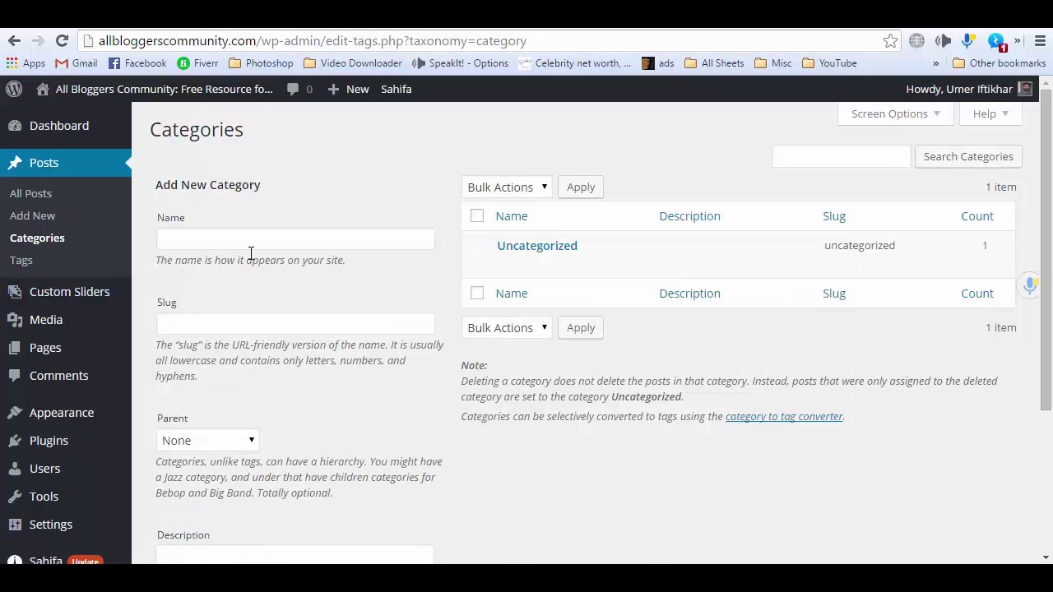
- Fill in the new category form with Graphics as both name and slug, keeping the parent as None
{"action": "left_click", "coordinate": [256, 245]}
{"action": "key", "text": "ctrl+v"}
{"action": "left_click", "coordinate": [254, 323]}
{"action": "key", "text": "ctrl+v"}
{"action": "scroll", "coordinate": [259, 458], "scroll_direction": "down", "scroll_amount": 3}
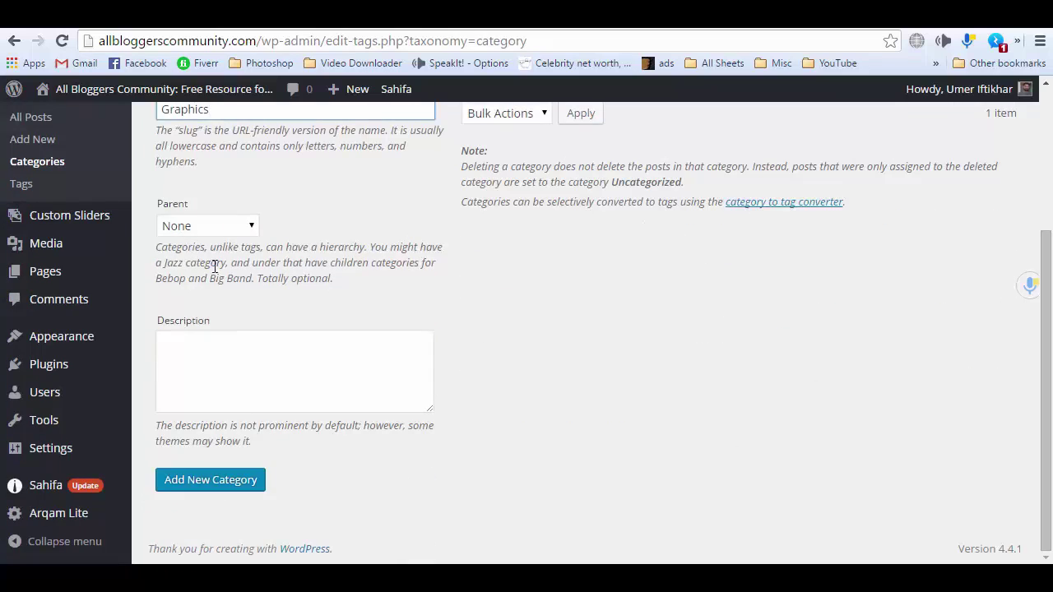
{"action": "scroll", "coordinate": [216, 265], "scroll_direction": "up", "scroll_amount": 2}
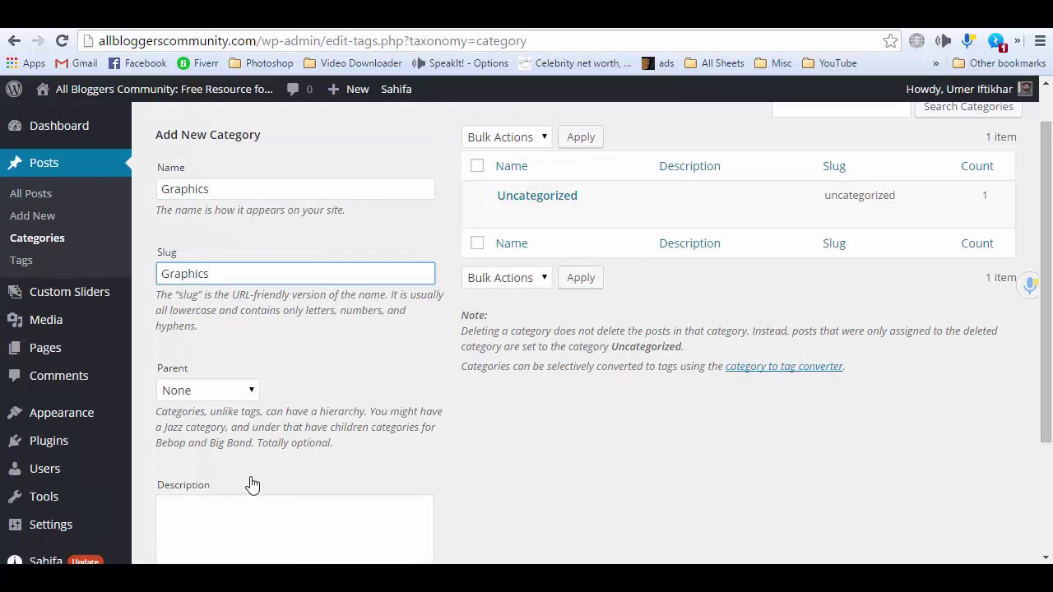
{"action": "left_click", "coordinate": [235, 395]}
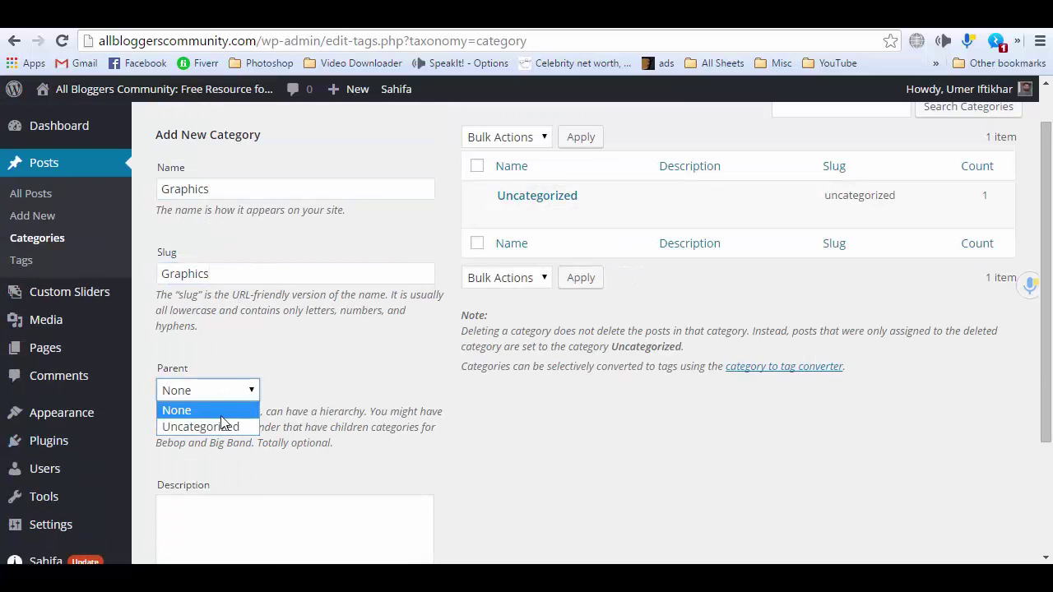
{"action": "left_click", "coordinate": [216, 376]}
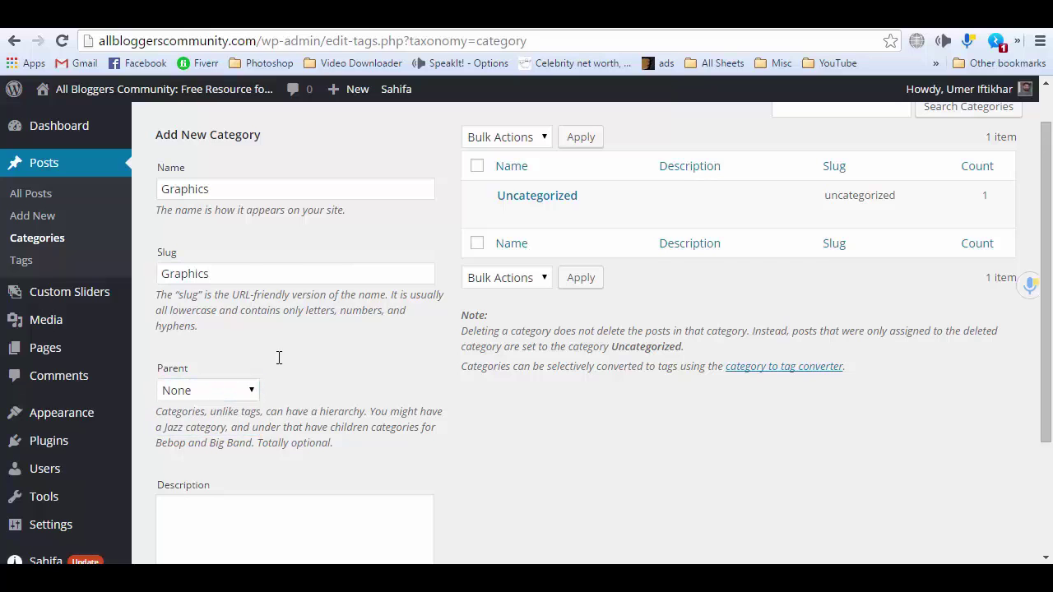
- Open the front page of the other WordPress site to view the categories in its navigation menu
{"action": "left_click", "coordinate": [387, 27]}
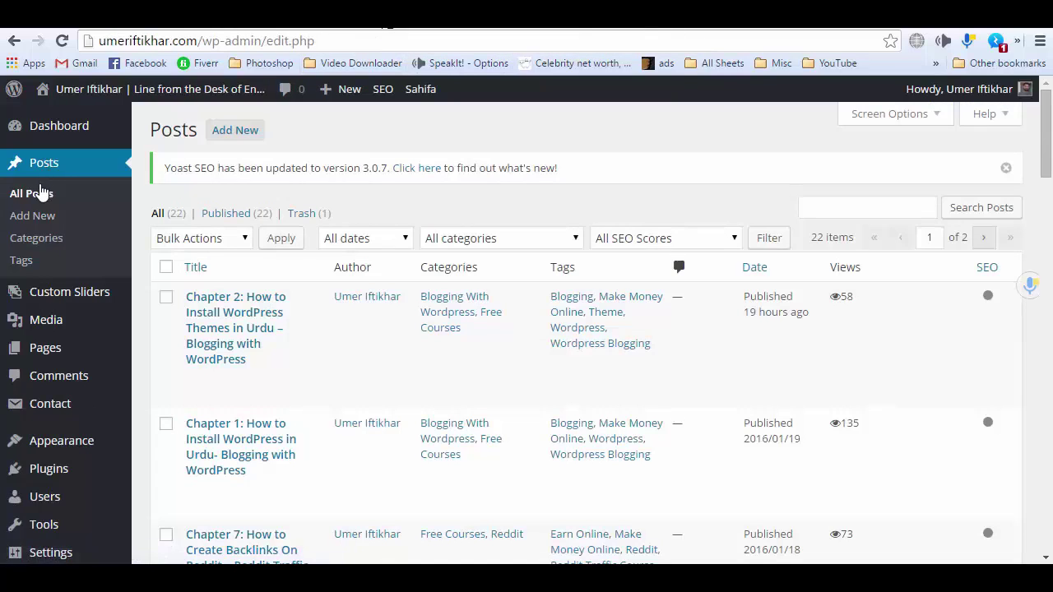
{"action": "mouse_move", "coordinate": [76, 95]}
{"action": "left_click", "coordinate": [82, 122]}
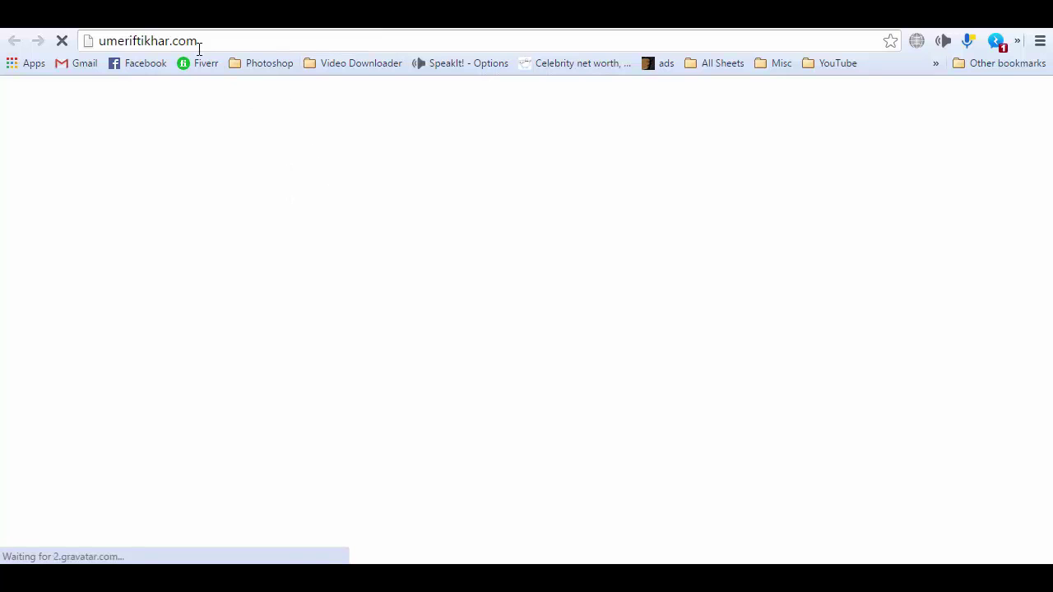
{"action": "mouse_move", "coordinate": [343, 266]}
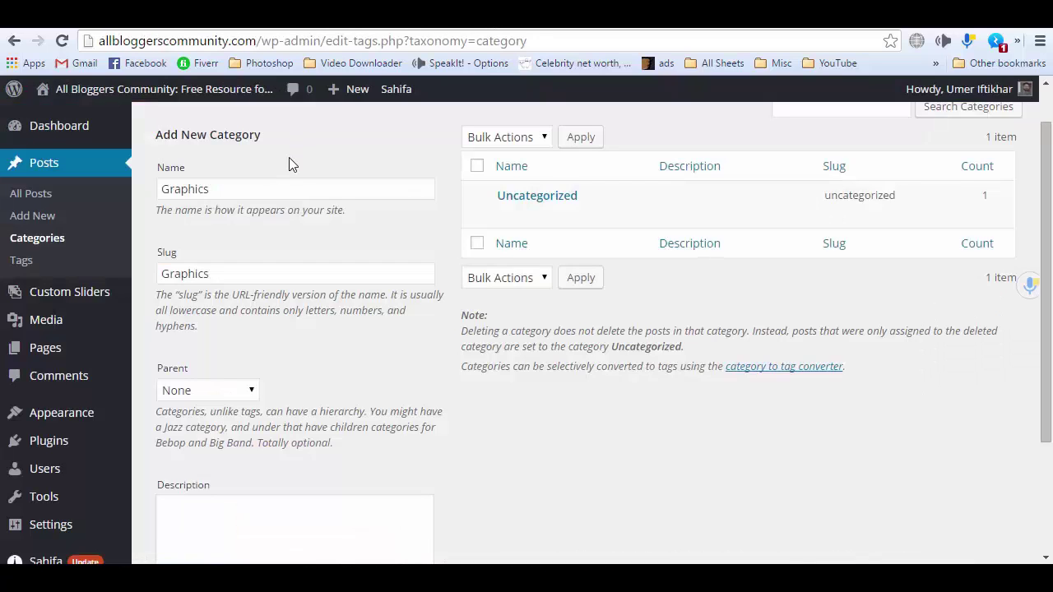
{"action": "double_click", "coordinate": [187, 183]}
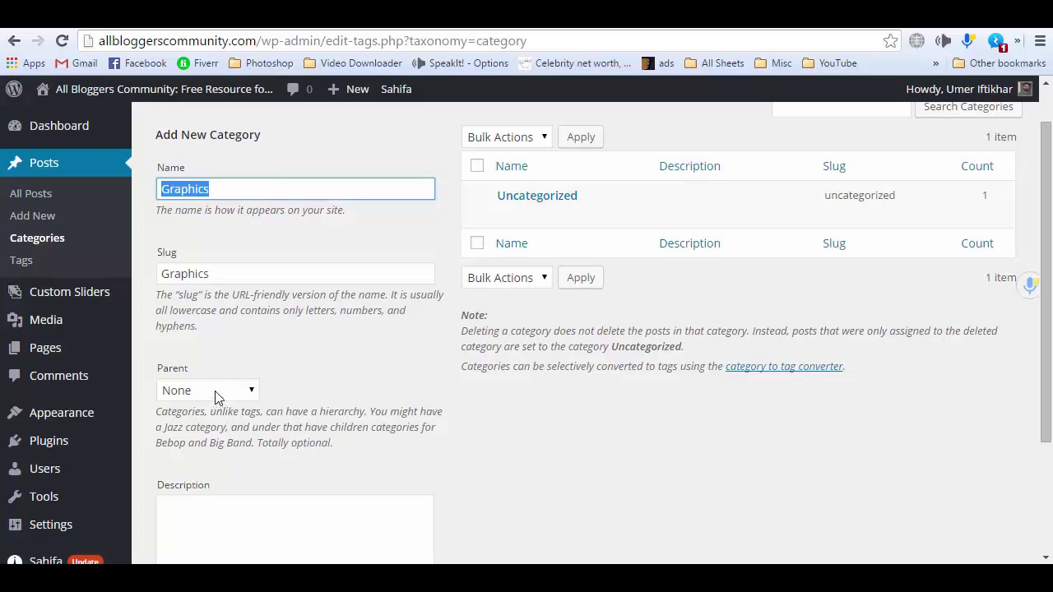
{"action": "scroll", "coordinate": [271, 366], "scroll_direction": "down", "scroll_amount": 2}
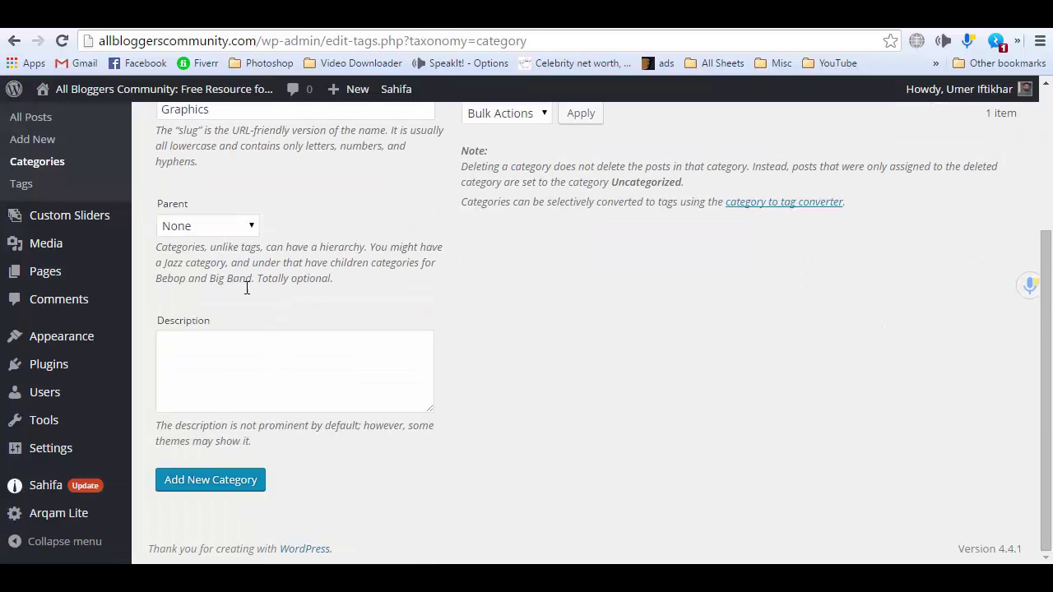
{"action": "scroll", "coordinate": [558, 299], "scroll_direction": "up", "scroll_amount": 2}
{"action": "scroll", "coordinate": [552, 306], "scroll_direction": "down", "scroll_amount": 2}
{"action": "left_click", "coordinate": [264, 352]}
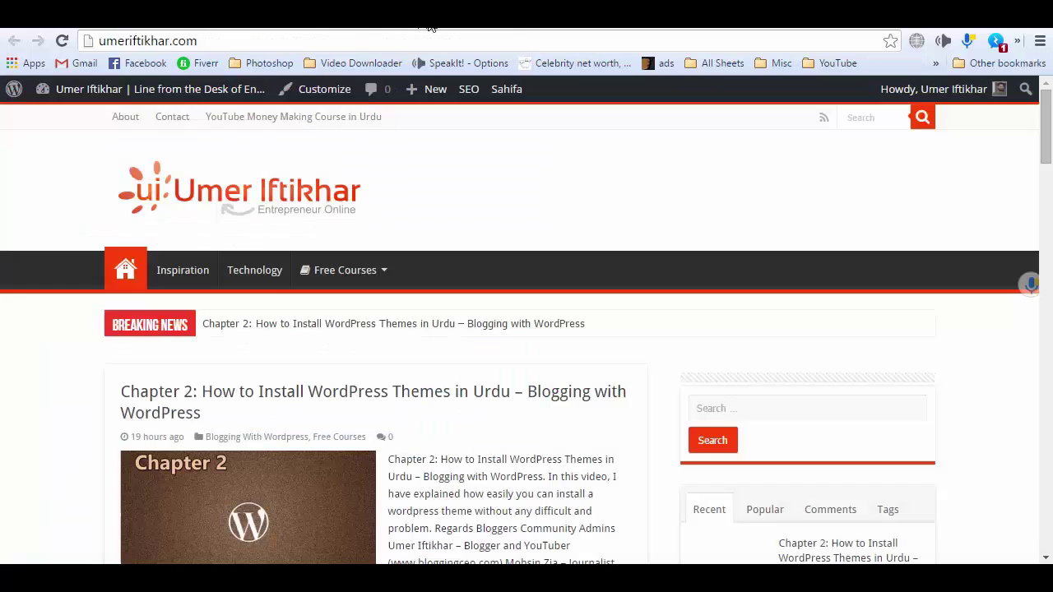
- View the Reddit category under Free Courses on the other site as an example, and return to the category form
{"action": "left_click", "coordinate": [407, 25]}
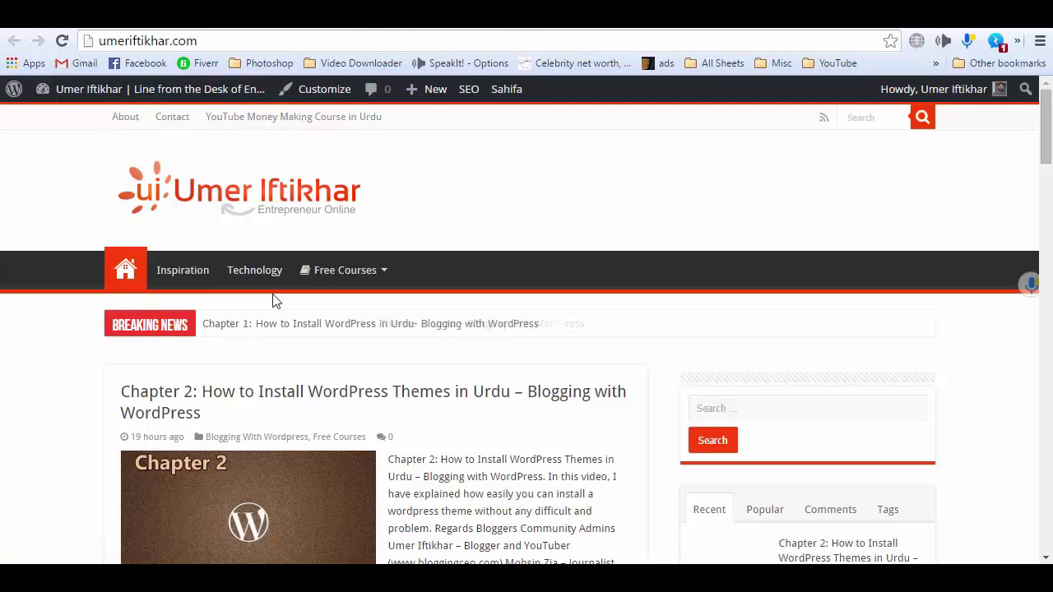
{"action": "left_click", "coordinate": [278, 124]}
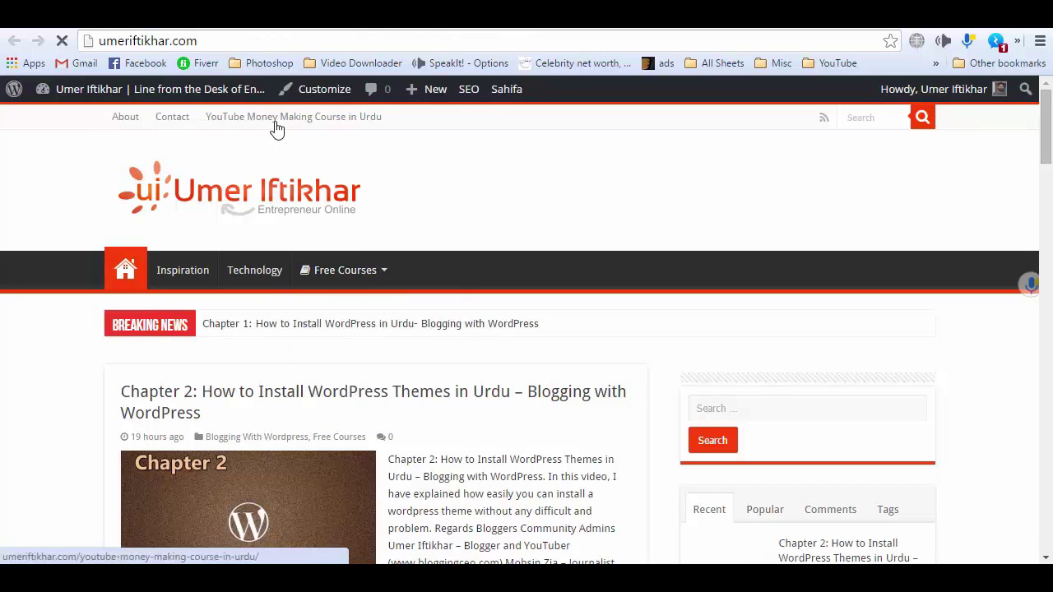
{"action": "scroll", "coordinate": [188, 284], "scroll_direction": "down", "scroll_amount": 1}
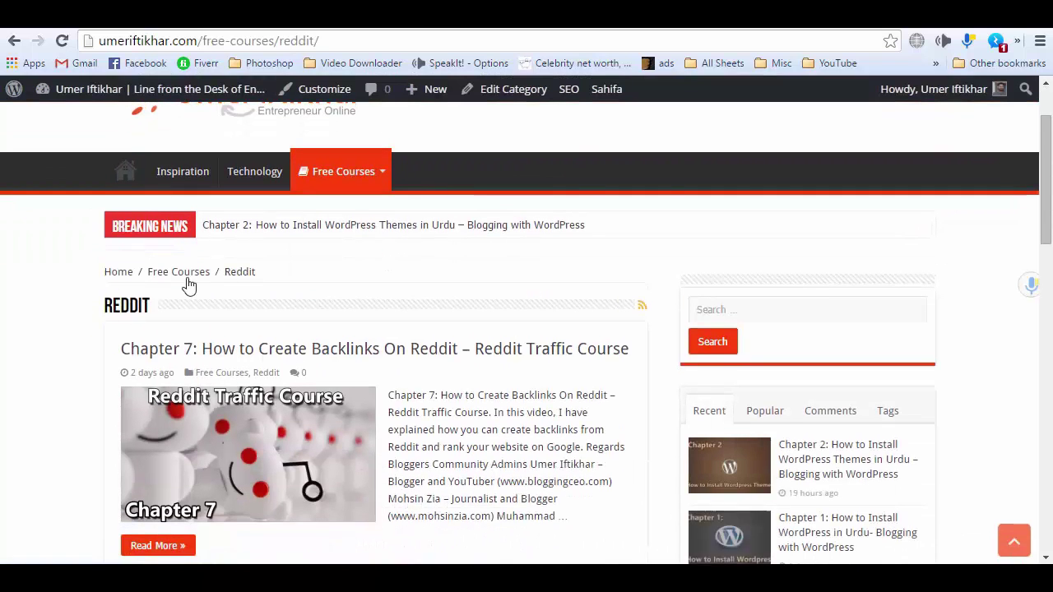
{"action": "left_click_drag", "start_coordinate": [120, 349], "coordinate": [512, 350]}
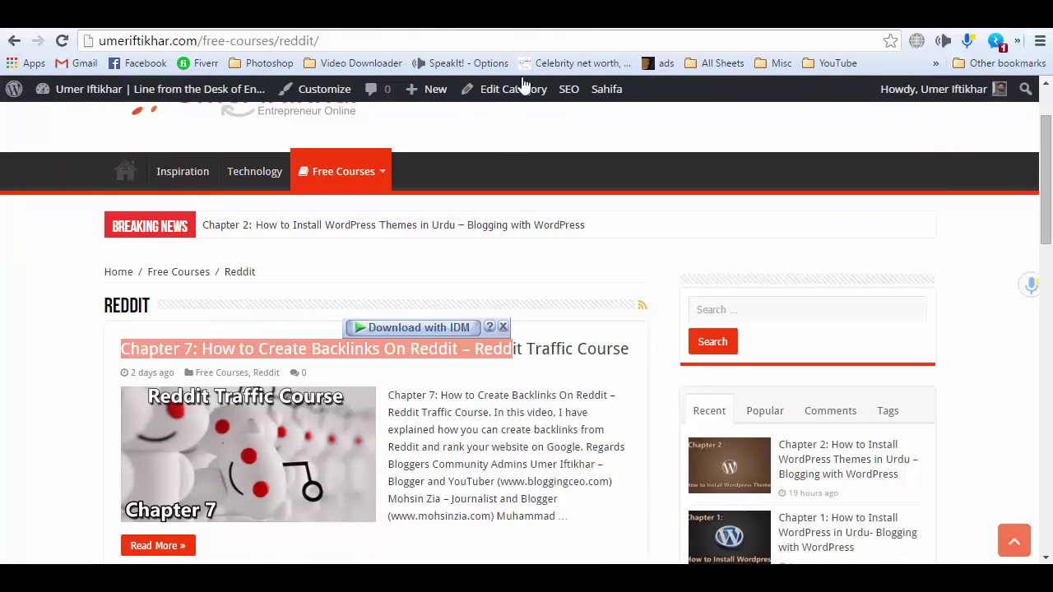
{"action": "key", "text": "ctrl+Tab"}
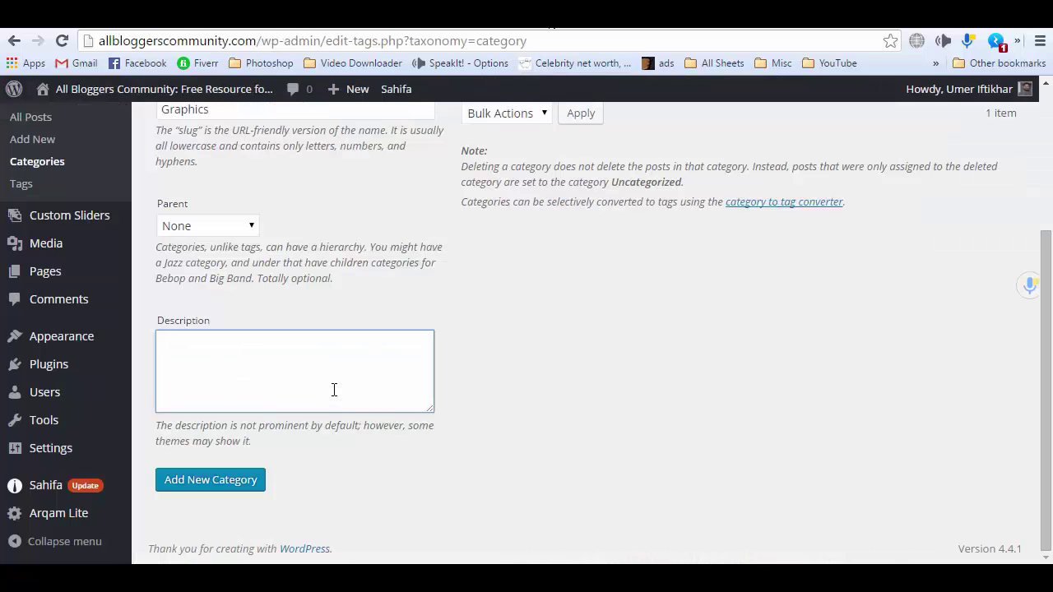
- Add the Graphics category with an empty description and check its entry in the category list
{"action": "left_click", "coordinate": [970, 487]}
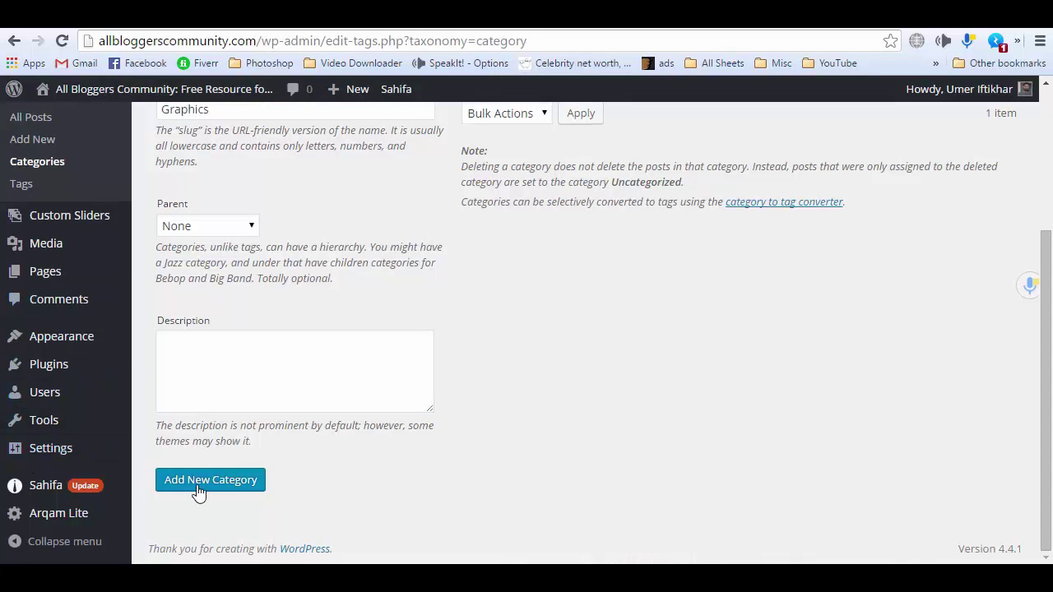
{"action": "scroll", "coordinate": [527, 368], "scroll_direction": "up", "scroll_amount": 3}
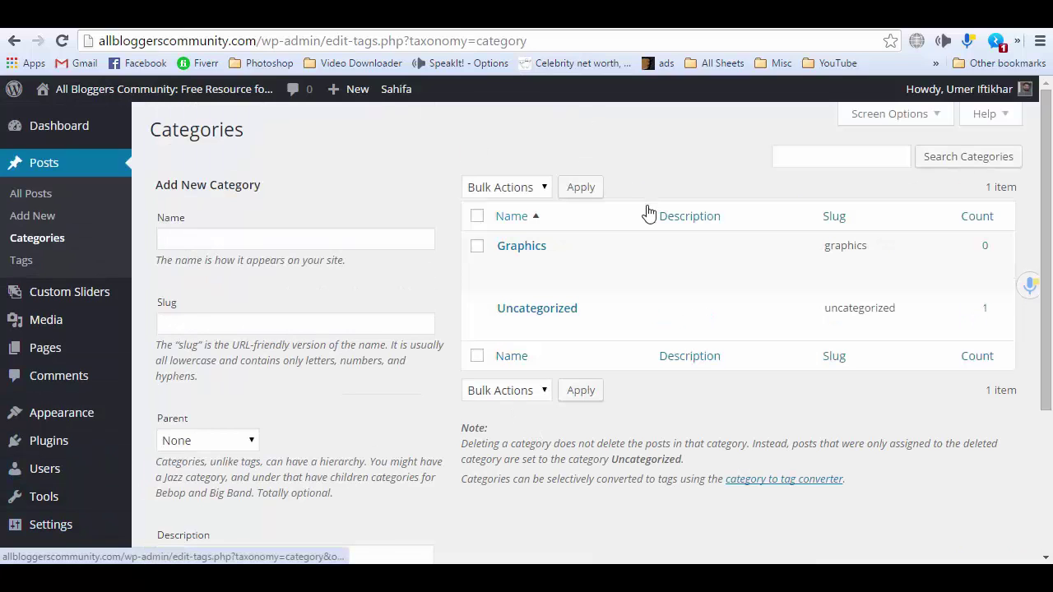
{"action": "mouse_move", "coordinate": [587, 277]}
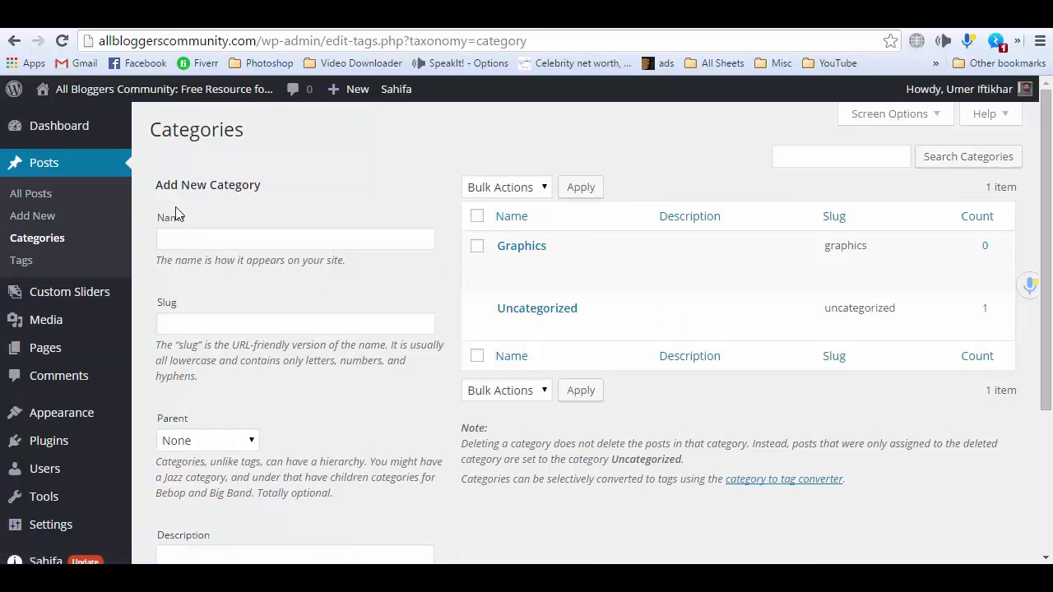
{"action": "left_click_drag", "start_coordinate": [548, 246], "coordinate": [487, 251]}
{"action": "left_click", "coordinate": [433, 214]}
- Copy Themes from the Notepad list and add a category with Themes as both name and slug
{"action": "key", "text": "alt+Tab"}
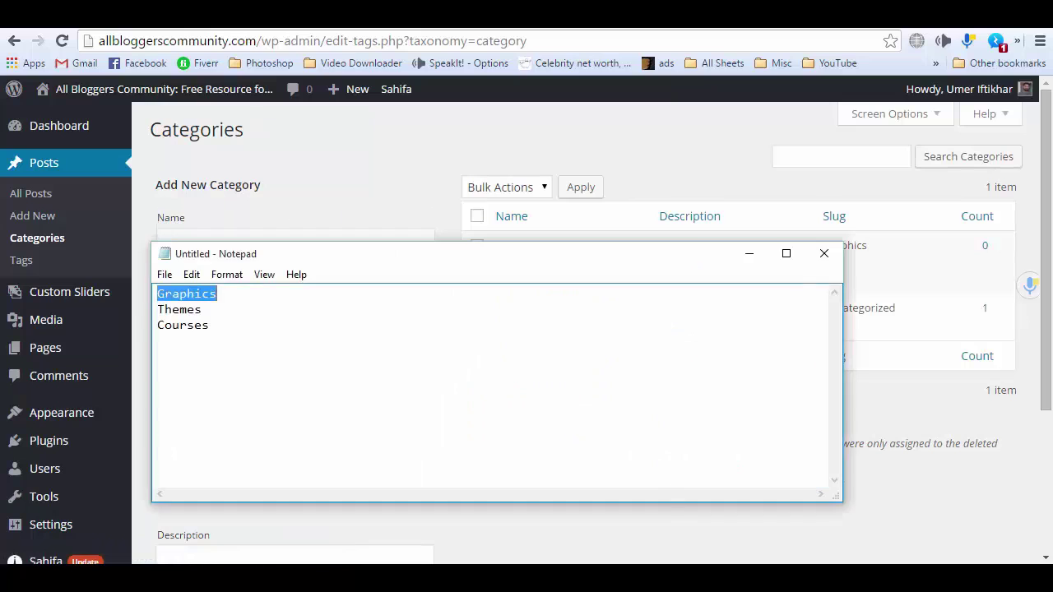
{"action": "left_click", "coordinate": [228, 303]}
{"action": "key", "text": "shift+Home"}
{"action": "key", "text": "ctrl+c"}
{"action": "key", "text": "alt+Tab"}
{"action": "left_click", "coordinate": [267, 235]}
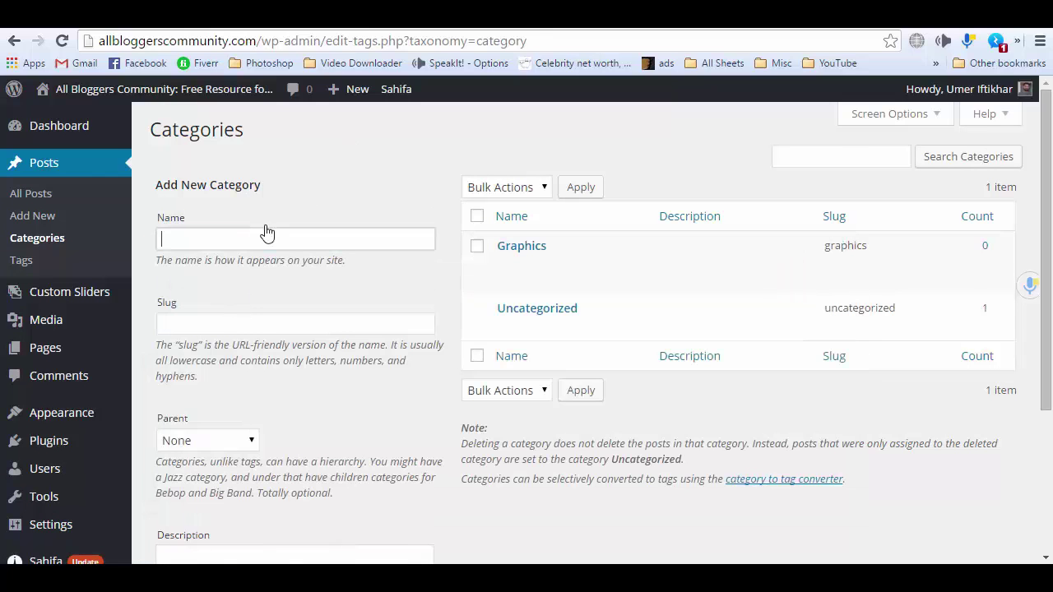
{"action": "key", "text": "ctrl+v"}
{"action": "left_click", "coordinate": [276, 325]}
{"action": "key", "text": "ctrl+v"}
{"action": "scroll", "coordinate": [271, 346], "scroll_direction": "down", "scroll_amount": 3}
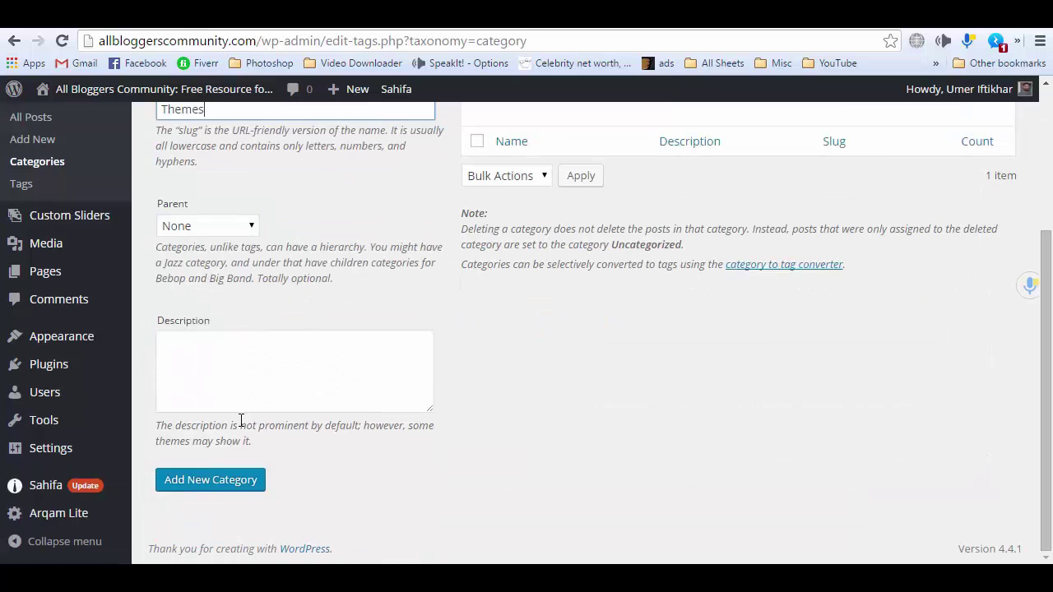
{"action": "left_click", "coordinate": [200, 489]}
- Copy Courses from the Notepad list and add a category with Courses as both name and slug
{"action": "key", "text": "alt+Tab"}
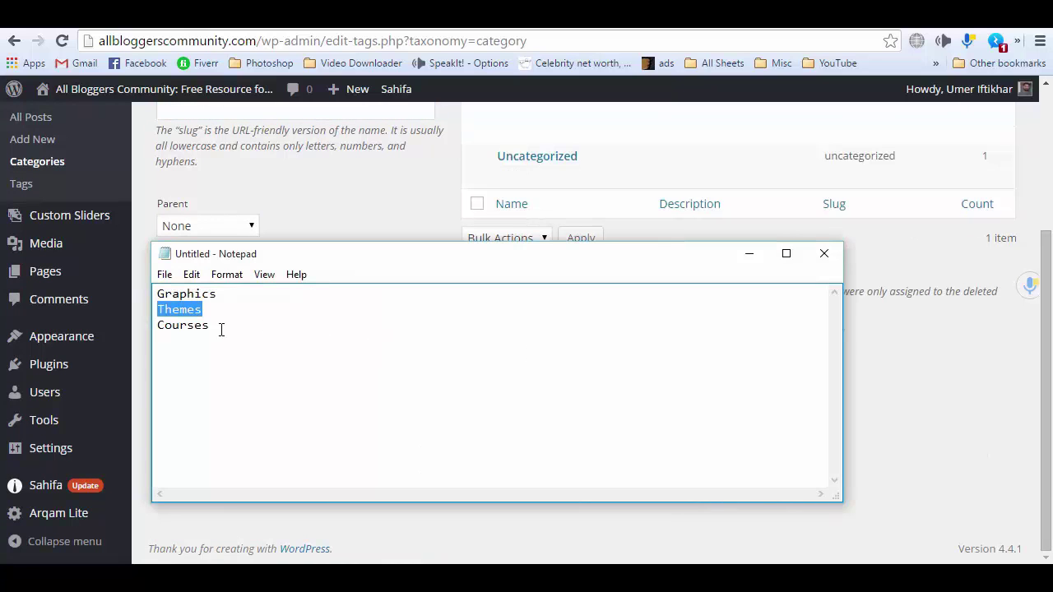
{"action": "left_click", "coordinate": [222, 327]}
{"action": "key", "text": "shift+Home"}
{"action": "left_click", "coordinate": [916, 400]}
{"action": "scroll", "coordinate": [360, 259], "scroll_direction": "up", "scroll_amount": 3}
{"action": "left_click", "coordinate": [281, 238]}
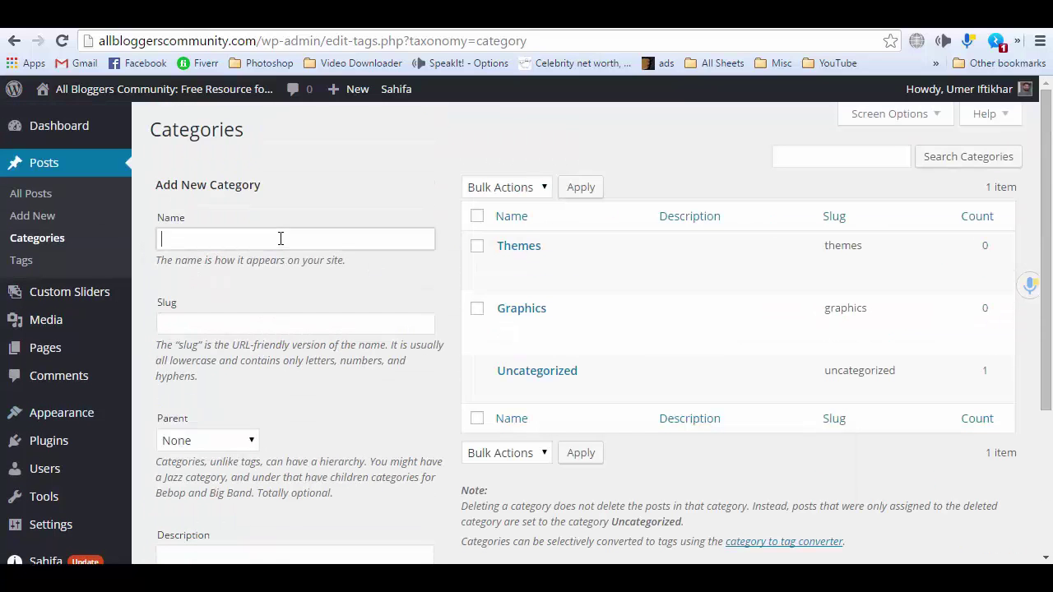
{"action": "key", "text": "ctrl+v"}
{"action": "left_click", "coordinate": [268, 326]}
{"action": "key", "text": "ctrl+v"}
{"action": "scroll", "coordinate": [255, 447], "scroll_direction": "down", "scroll_amount": 3}
{"action": "left_click", "coordinate": [207, 484]}
{"action": "scroll", "coordinate": [409, 442], "scroll_direction": "up", "scroll_amount": 3}
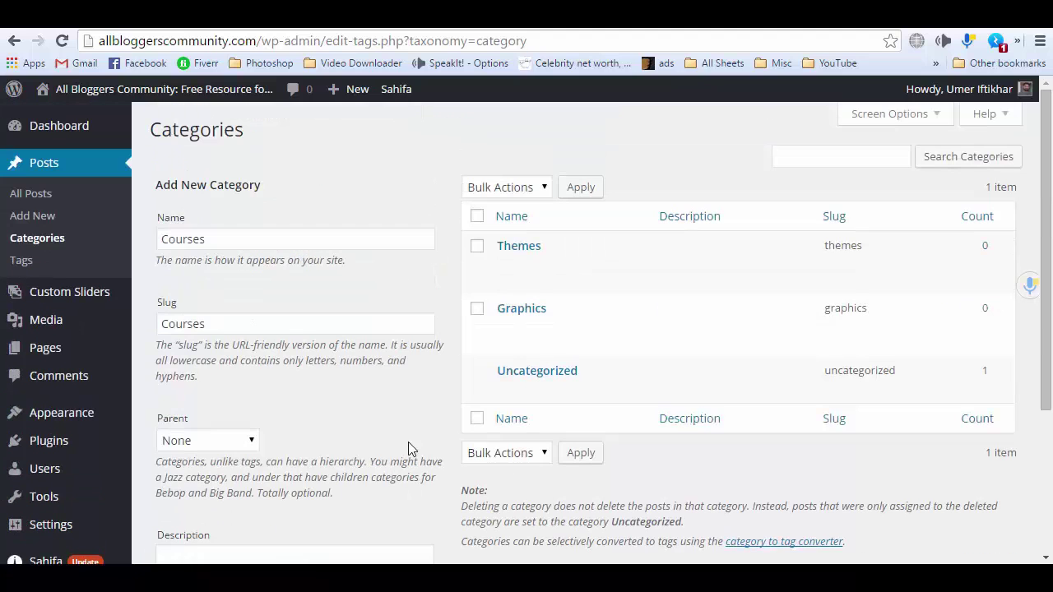
{"action": "left_click_drag", "start_coordinate": [592, 433], "coordinate": [349, 120]}
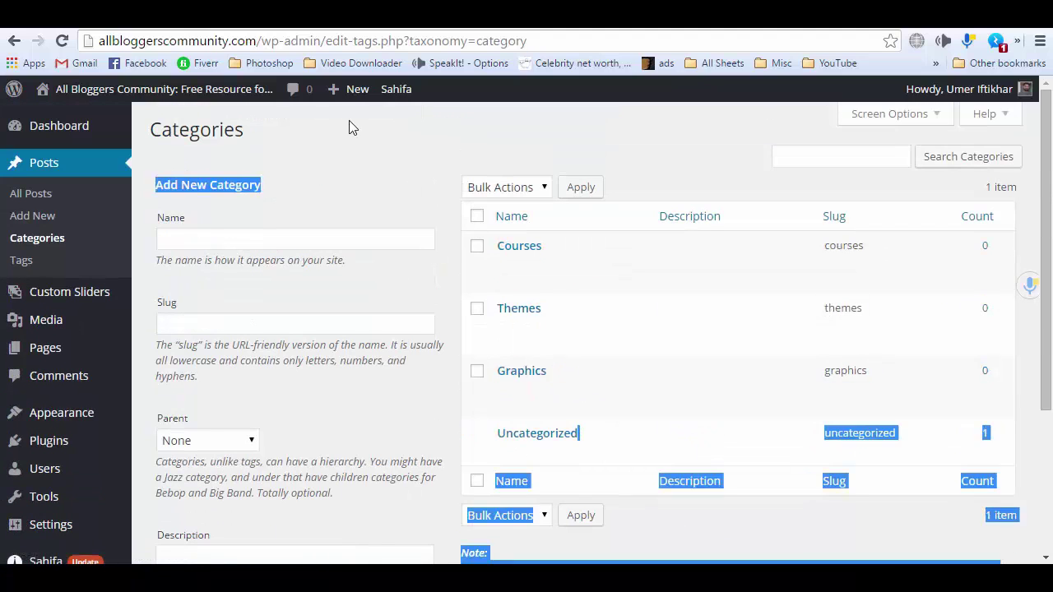
{"action": "left_click", "coordinate": [349, 121]}
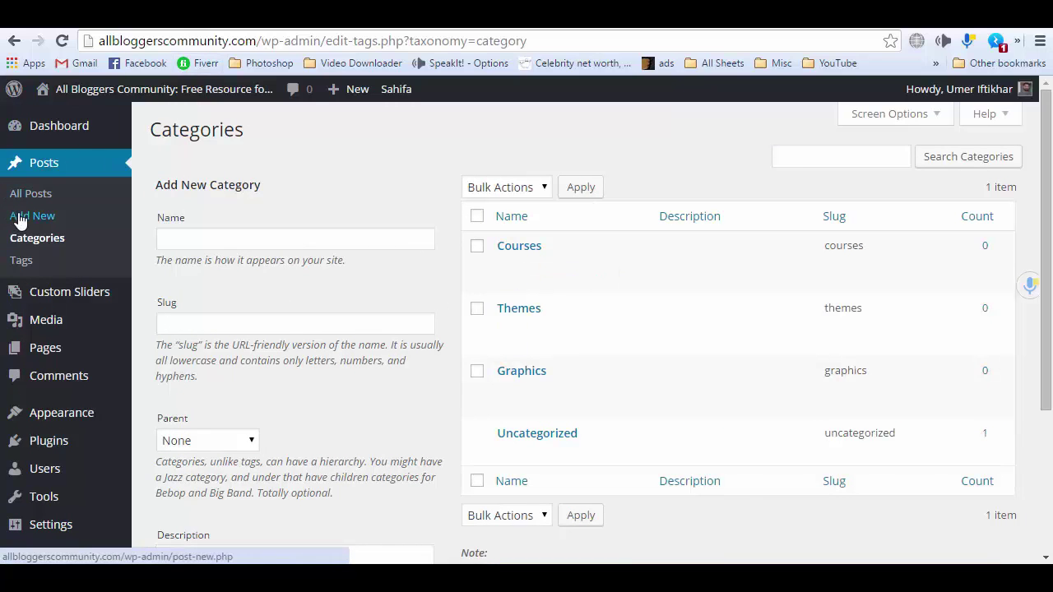
{"action": "scroll", "coordinate": [123, 336], "scroll_direction": "down", "scroll_amount": 1}
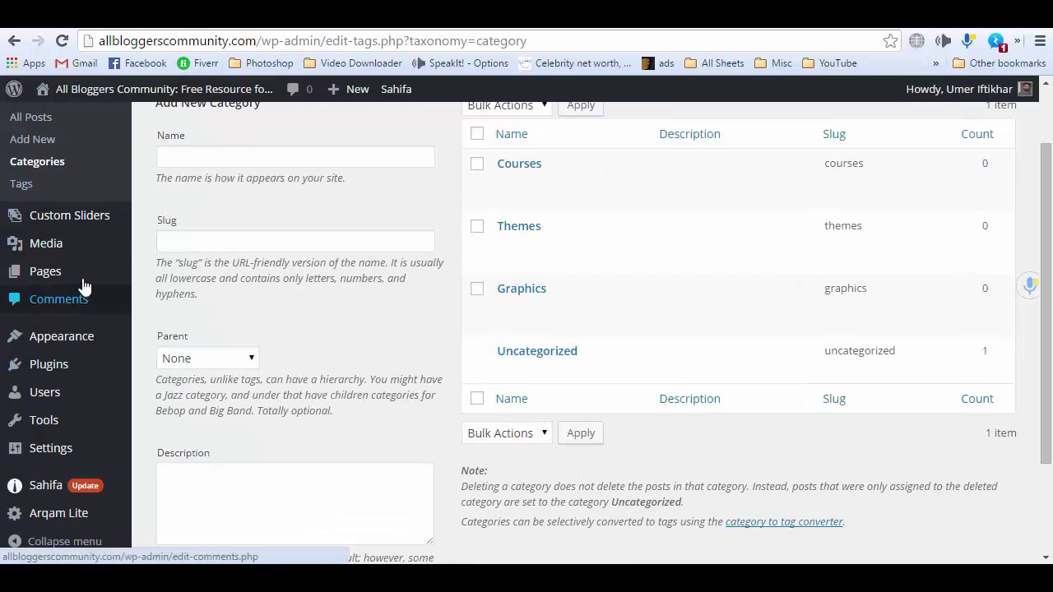
{"action": "scroll", "coordinate": [115, 260], "scroll_direction": "up", "scroll_amount": 1}
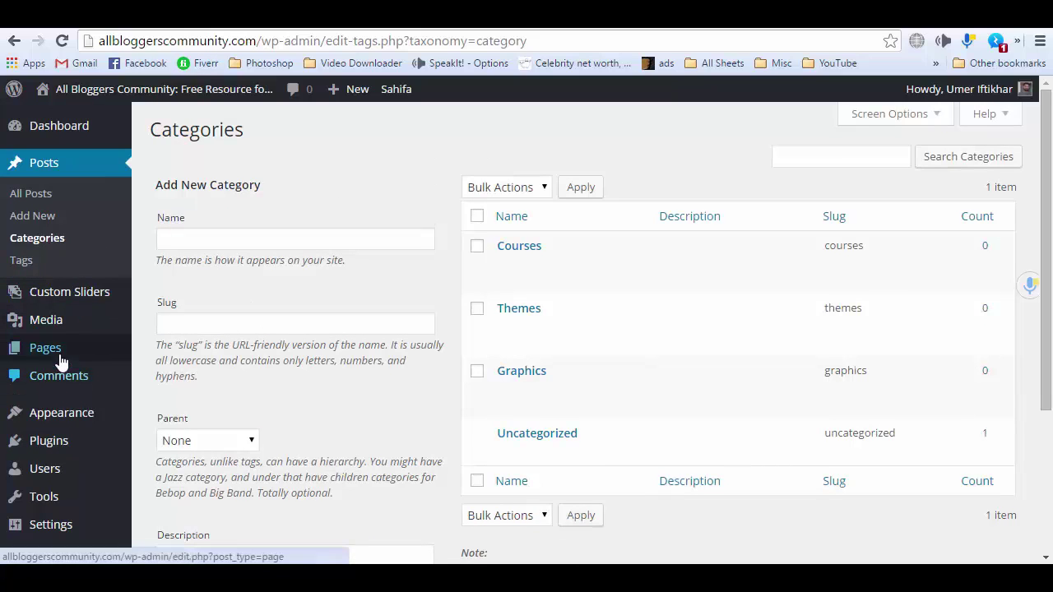
{"action": "mouse_move", "coordinate": [64, 356]}
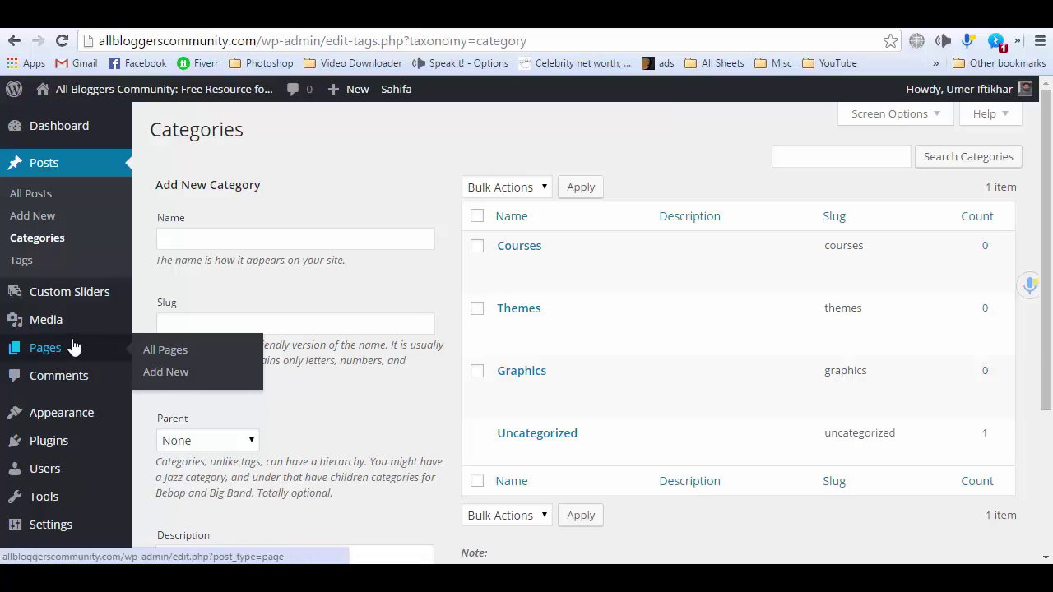
- Create a new page titled About US and publish it
{"action": "left_click", "coordinate": [168, 372]}
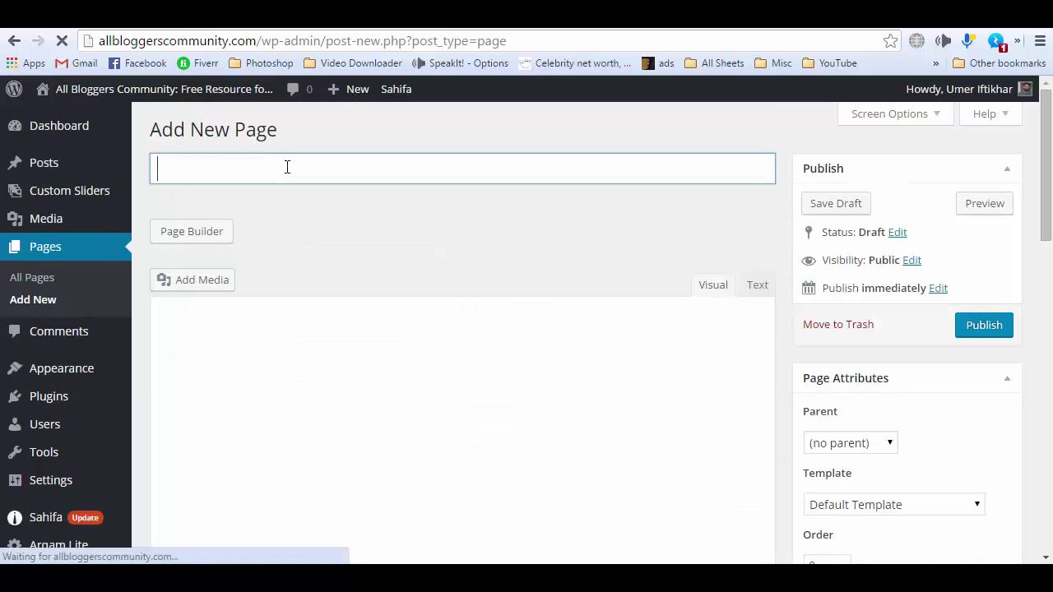
{"action": "type", "text": "ABout U"}
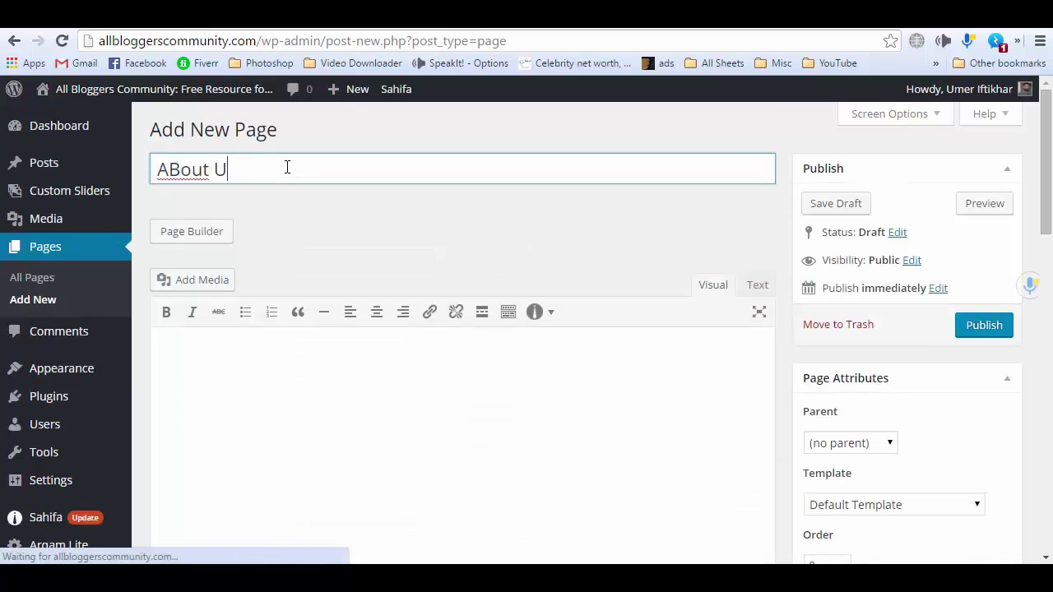
{"action": "type", "text": "About"}
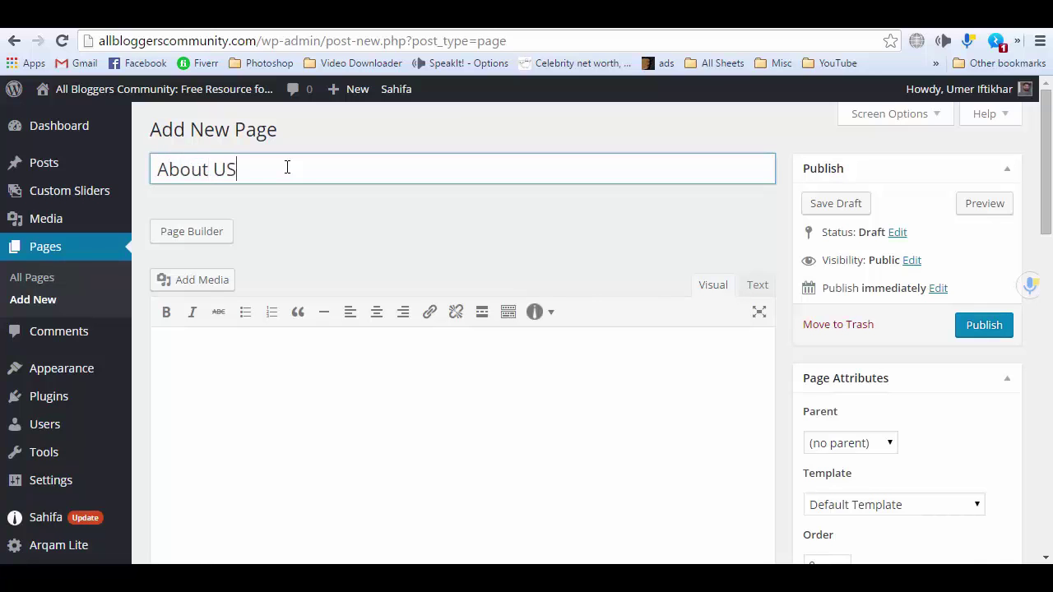
{"action": "left_click", "coordinate": [1002, 329]}
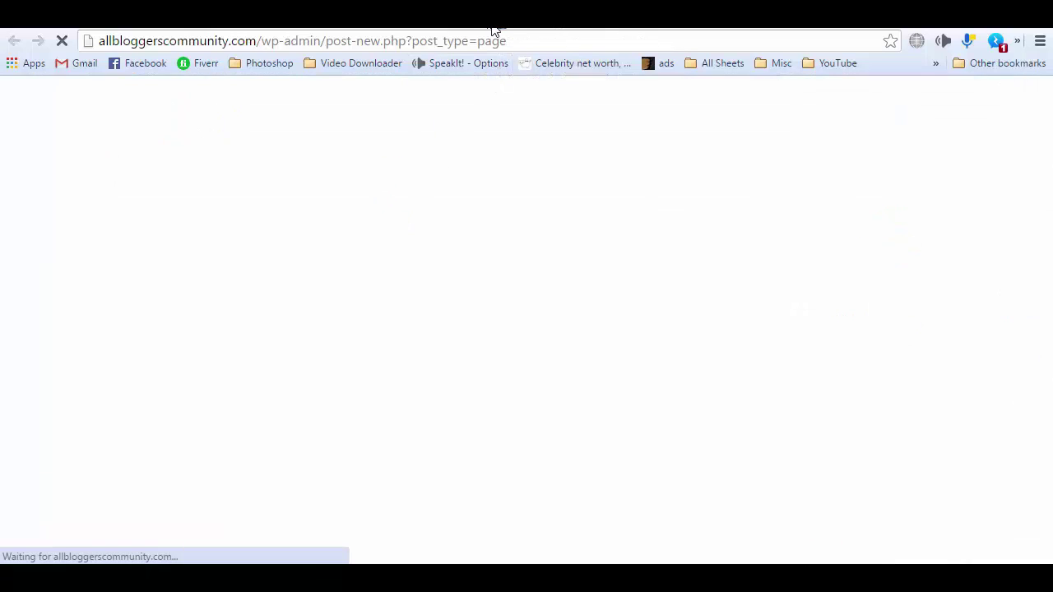
- Create and publish two more pages in separate browser tabs, titled Contact US and Policy
{"action": "type", "text": "Contac"}
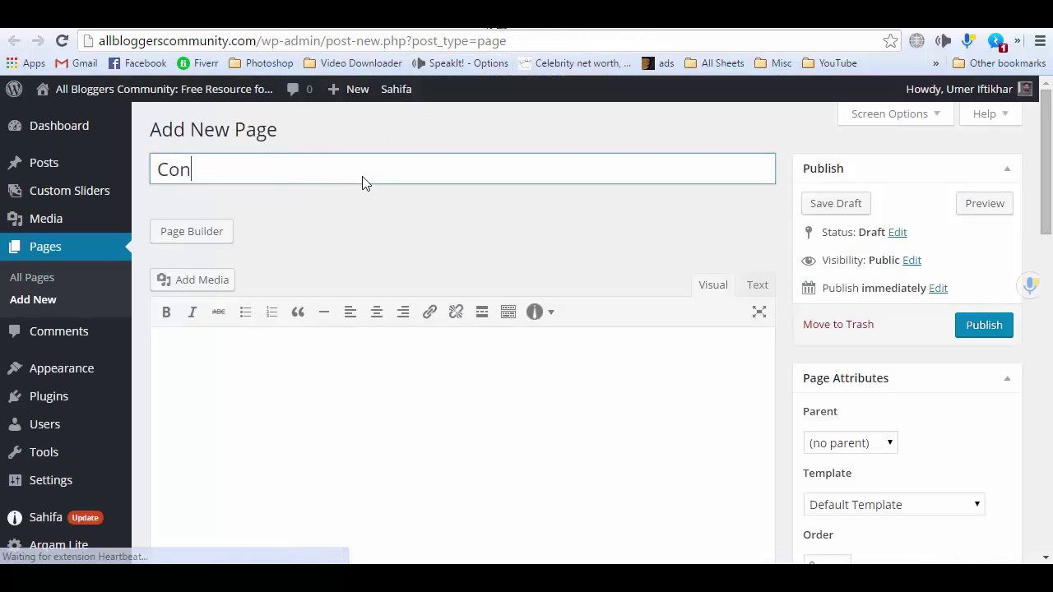
{"action": "type", "text": "t US"}
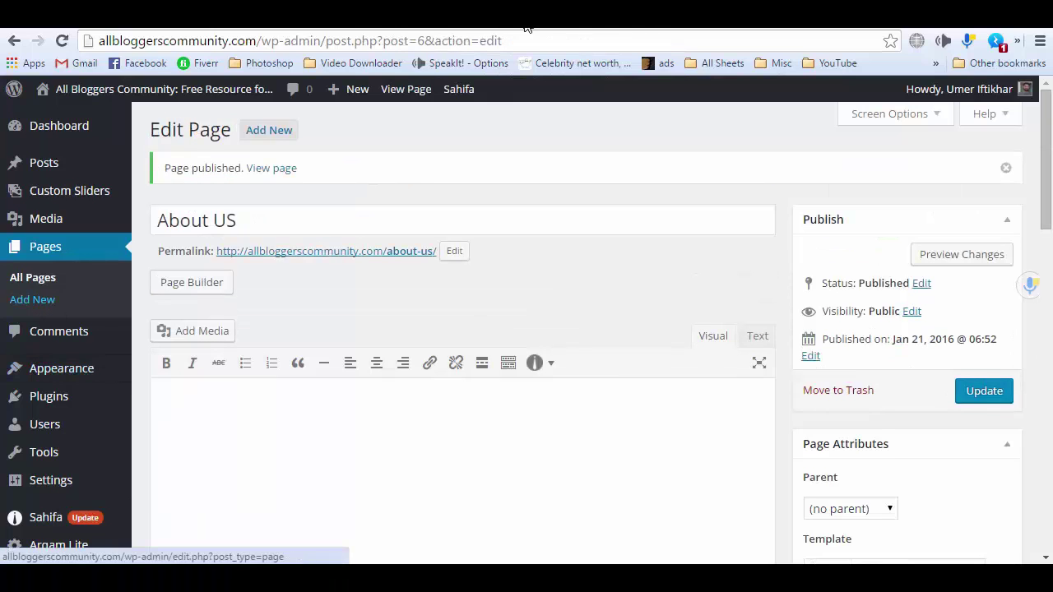
{"action": "left_click", "coordinate": [269, 130]}
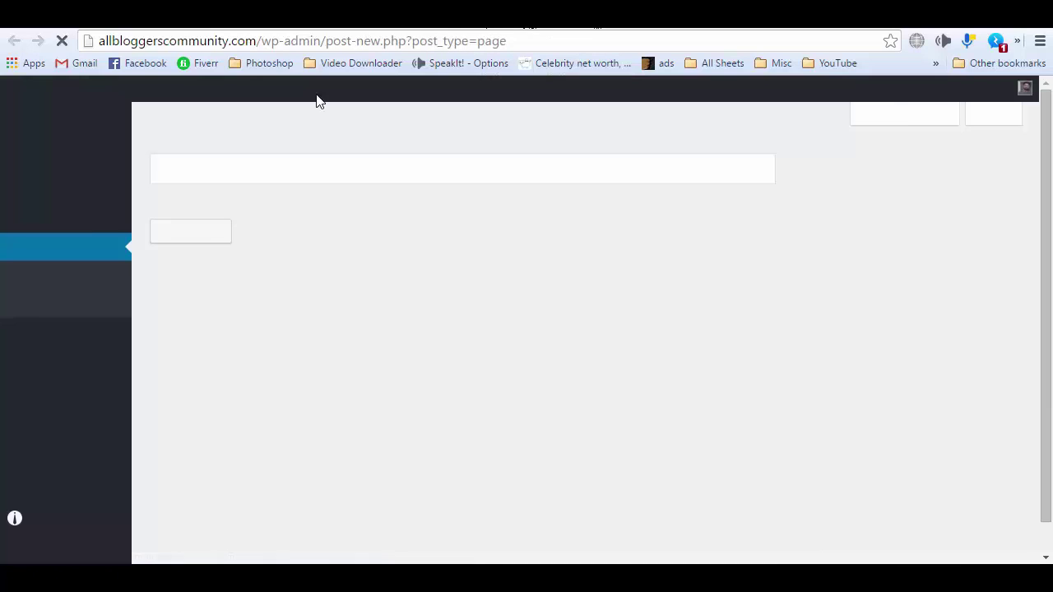
{"action": "left_click", "coordinate": [434, 174]}
{"action": "type", "text": "Privacy"}
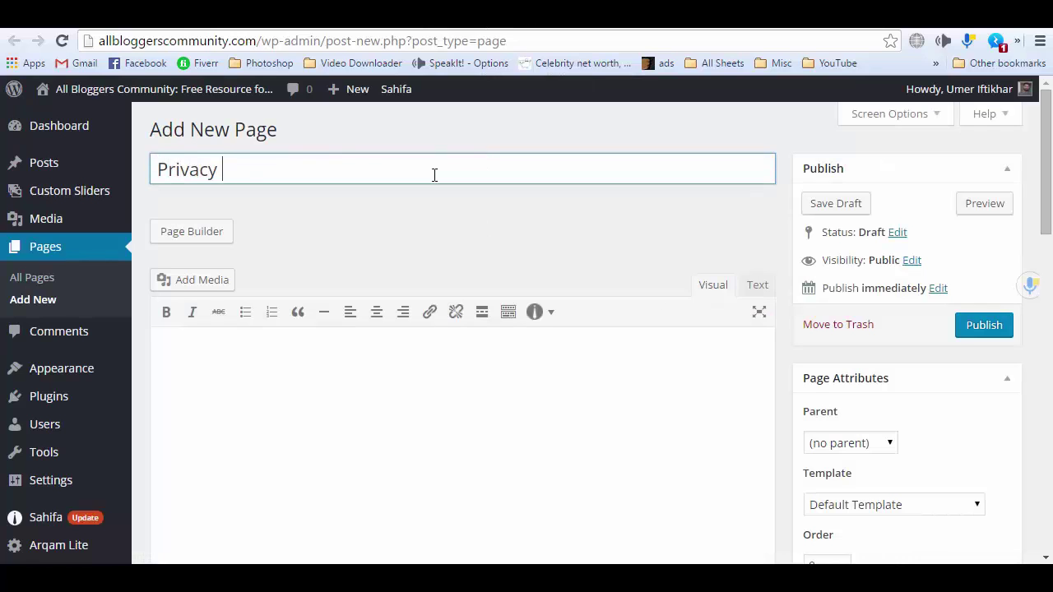
{"action": "key", "text": "ctrl+a"}
{"action": "key", "text": "BackSpace"}
{"action": "left_click", "coordinate": [969, 331]}
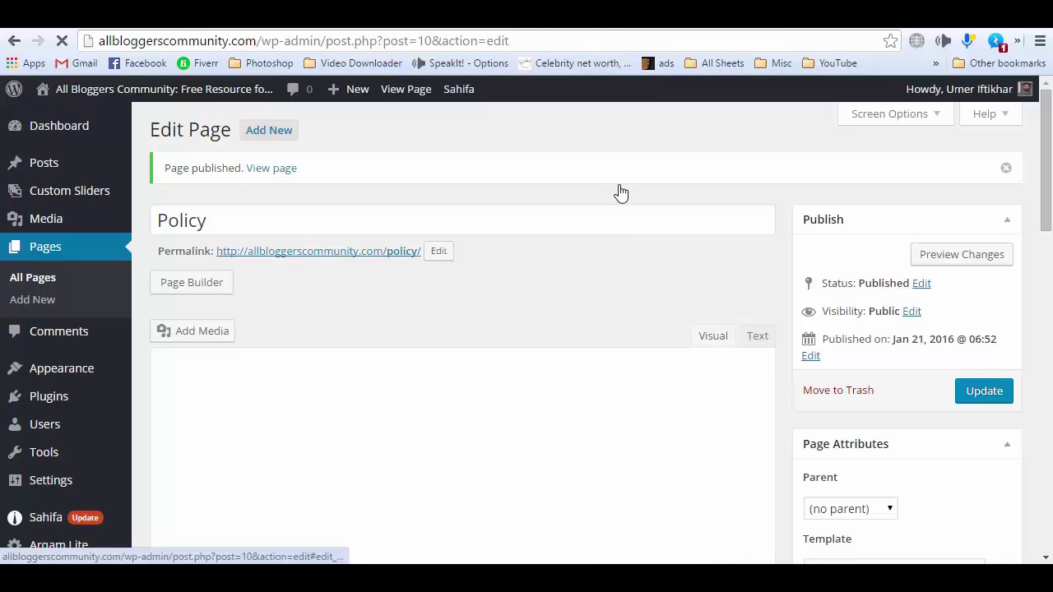
- Return to the About US page's tab, open the navigation menu management and create a menu named Main Menu
{"action": "left_click", "coordinate": [443, 29]}
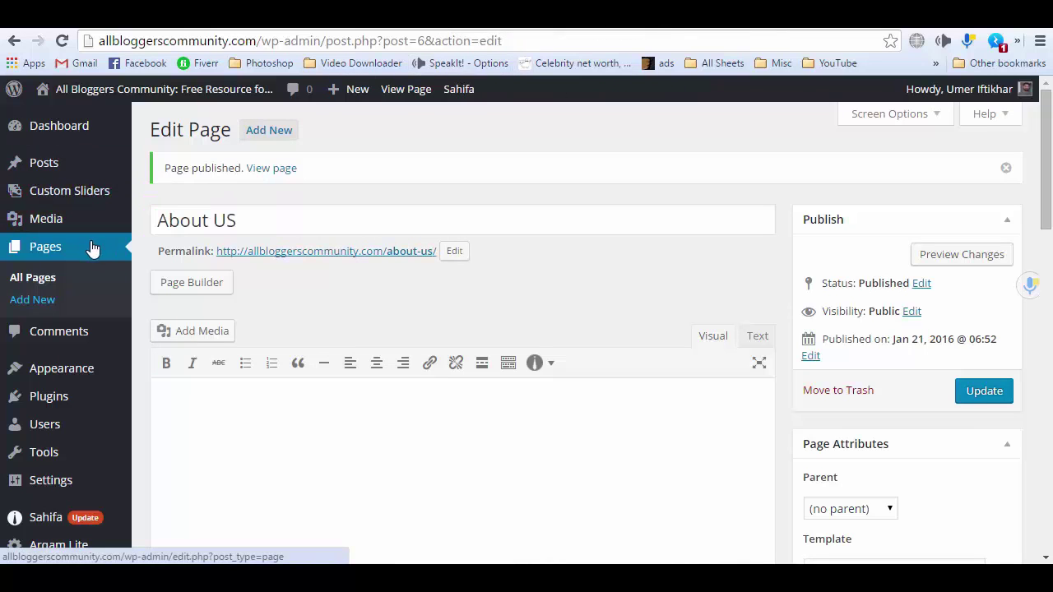
{"action": "mouse_move", "coordinate": [66, 370]}
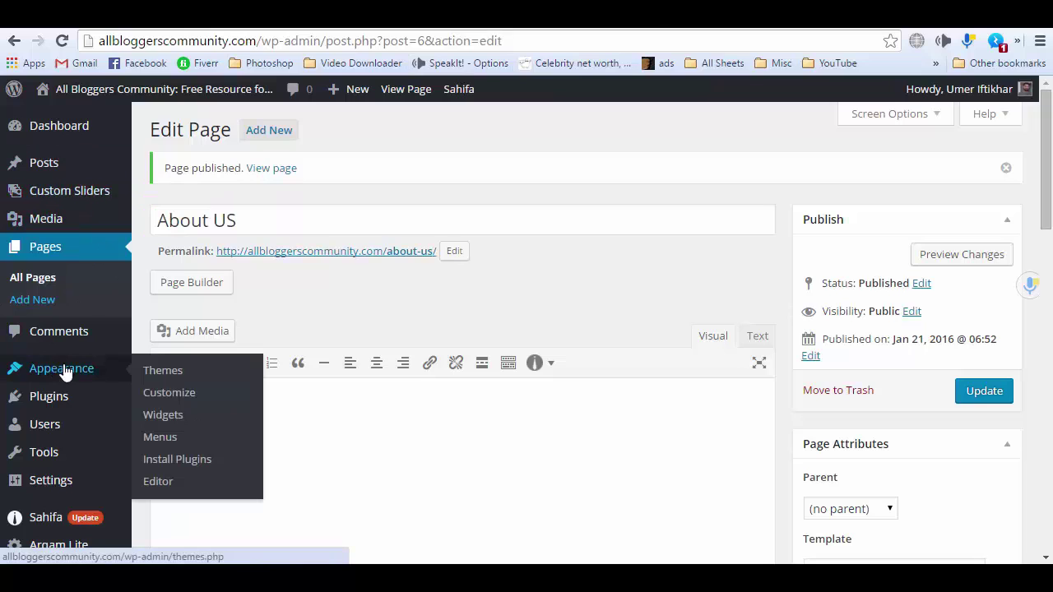
{"action": "left_click", "coordinate": [165, 437]}
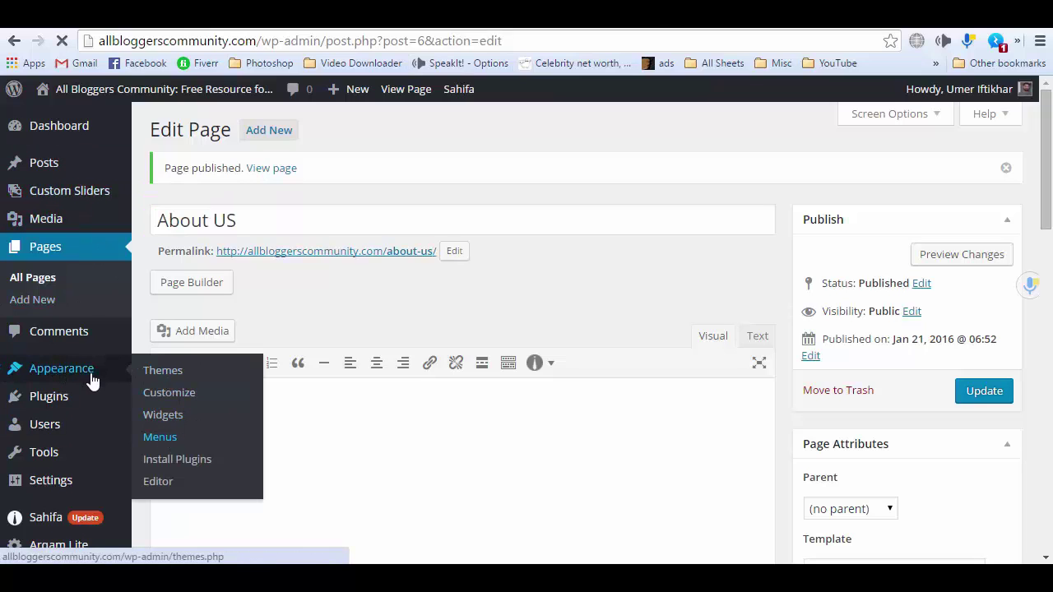
{"action": "left_click", "coordinate": [156, 439]}
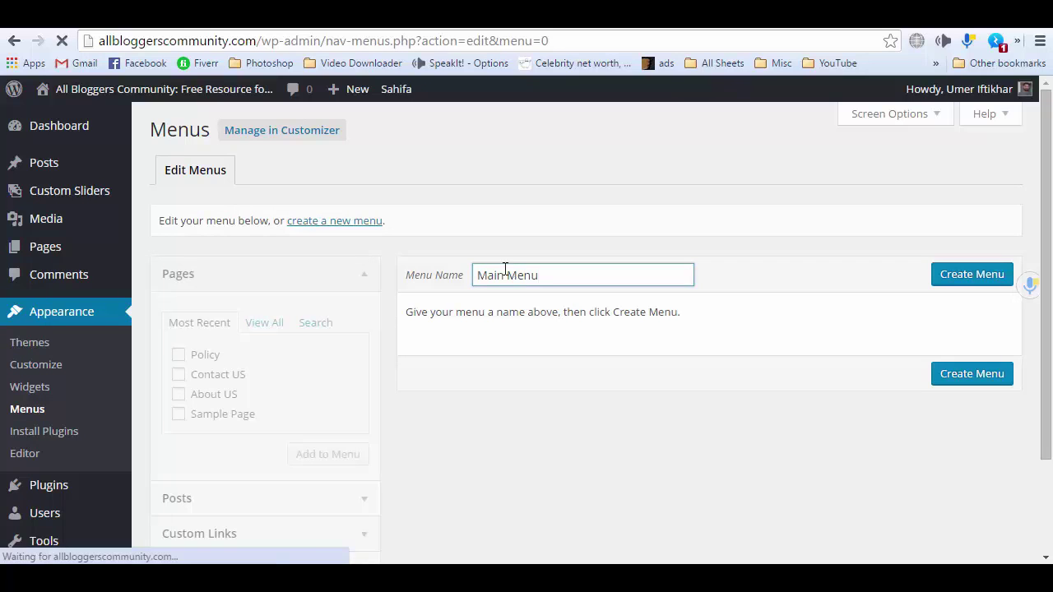
- Add the Contact US and About US pages to Main Menu, leaving out Policy
{"action": "scroll", "coordinate": [205, 300], "scroll_direction": "down", "scroll_amount": 1}
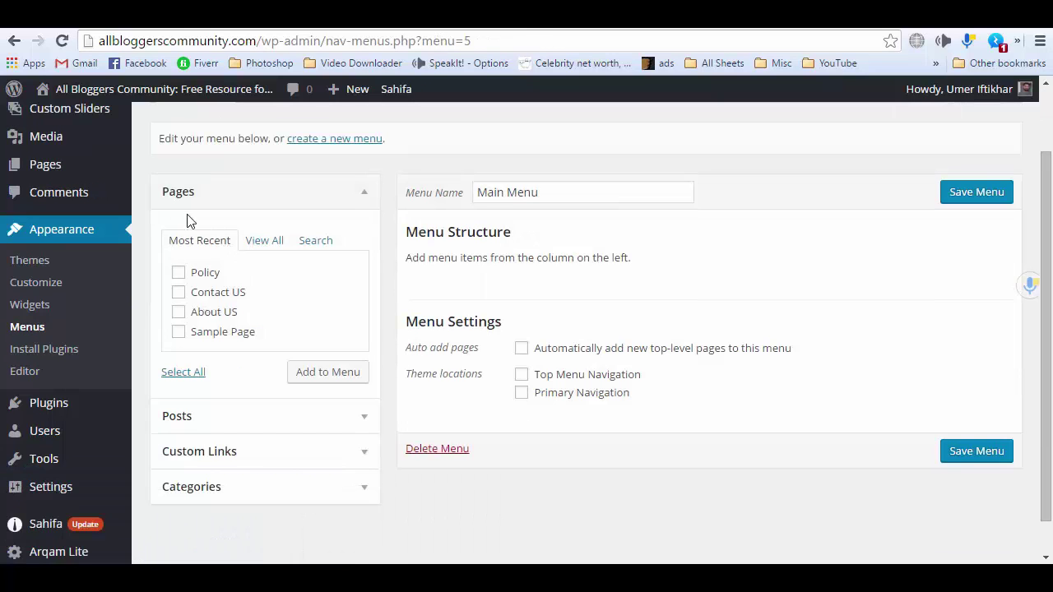
{"action": "left_click", "coordinate": [182, 273]}
{"action": "left_click", "coordinate": [189, 294]}
{"action": "left_click", "coordinate": [193, 318]}
{"action": "left_click", "coordinate": [180, 272]}
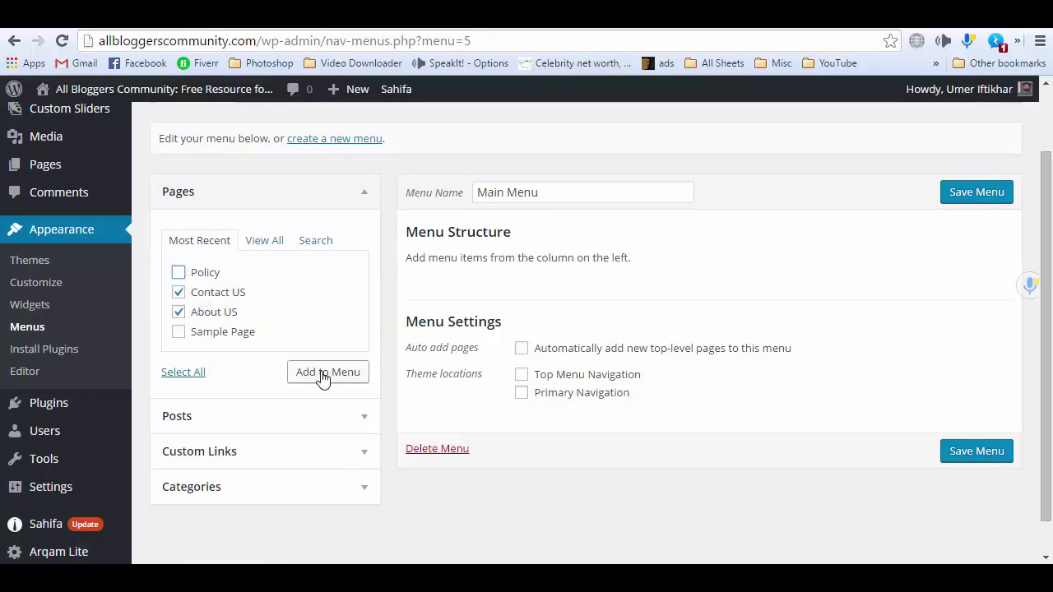
{"action": "left_click", "coordinate": [323, 377]}
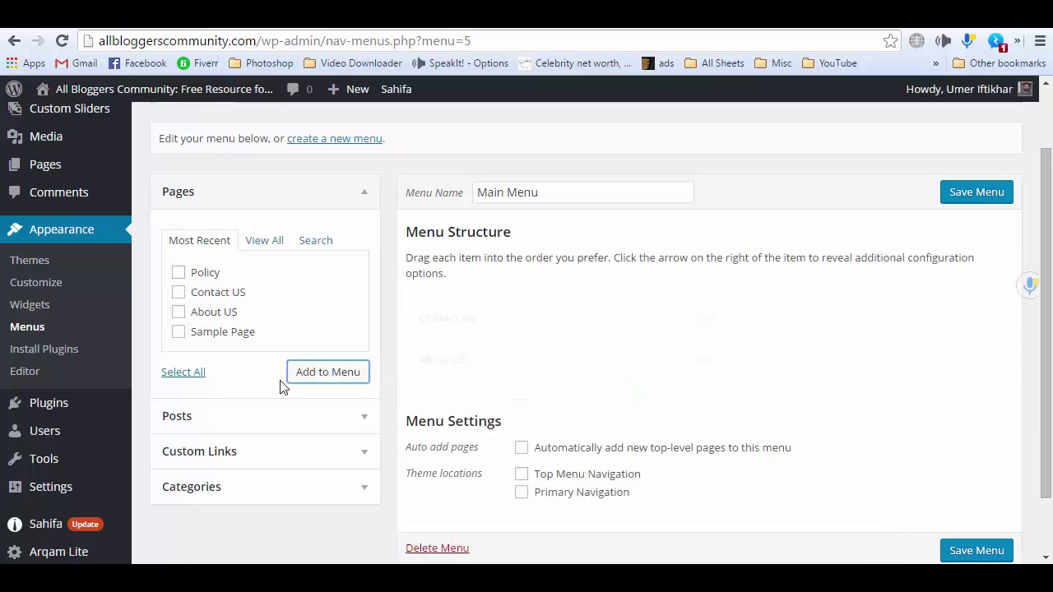
- Look through the posts that can be added to the menu
{"action": "scroll", "coordinate": [313, 353], "scroll_direction": "down", "scroll_amount": 1}
{"action": "left_click", "coordinate": [309, 350]}
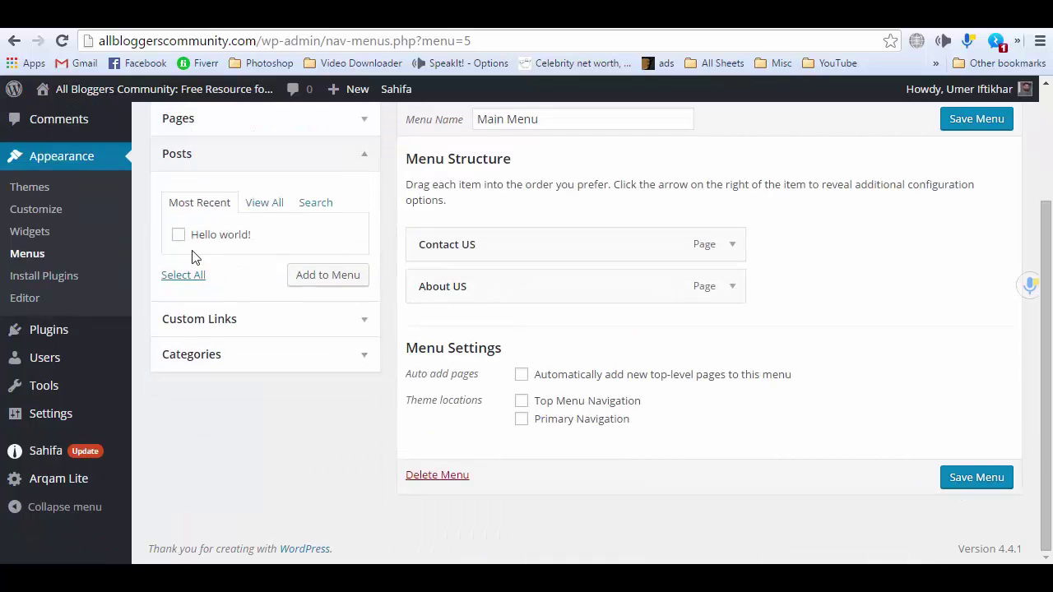
{"action": "left_click", "coordinate": [367, 168]}
{"action": "left_click", "coordinate": [367, 188]}
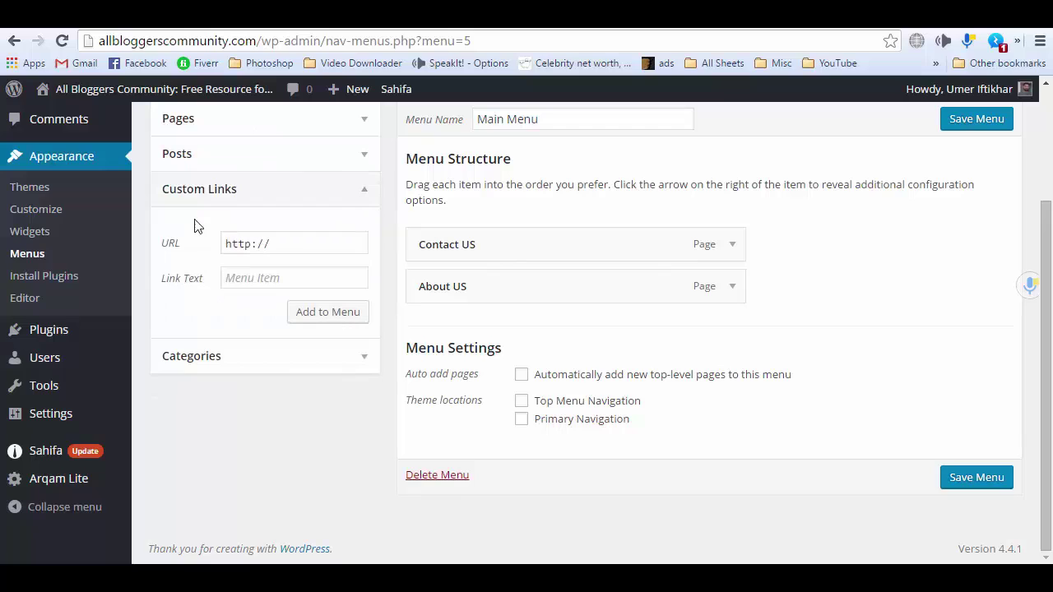
{"action": "left_click", "coordinate": [301, 244]}
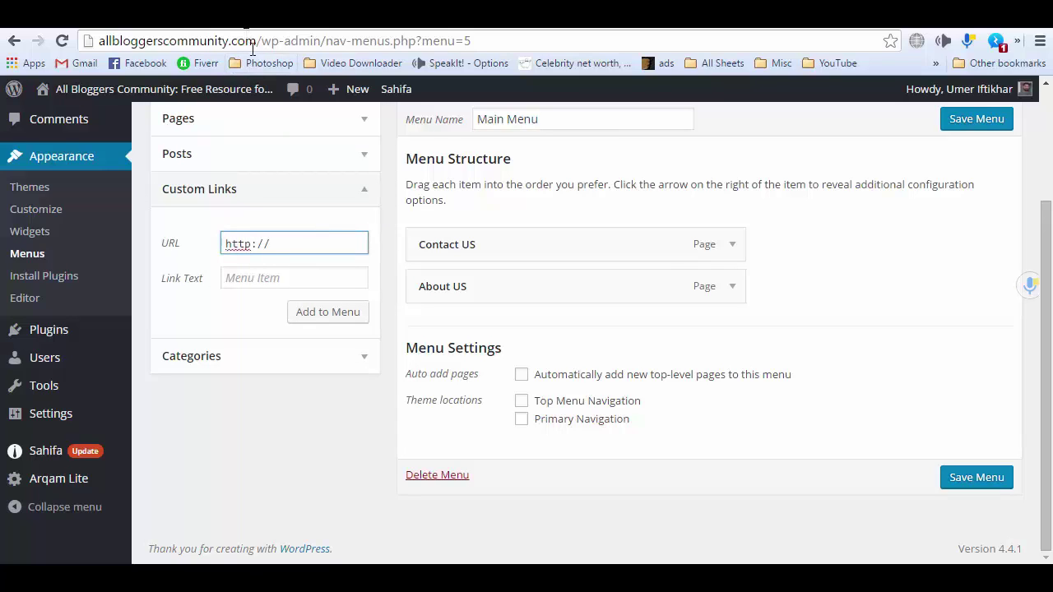
{"action": "left_click_drag", "start_coordinate": [255, 41], "coordinate": [65, 41]}
{"action": "key", "text": "ctrl+c"}
{"action": "left_click", "coordinate": [280, 239]}
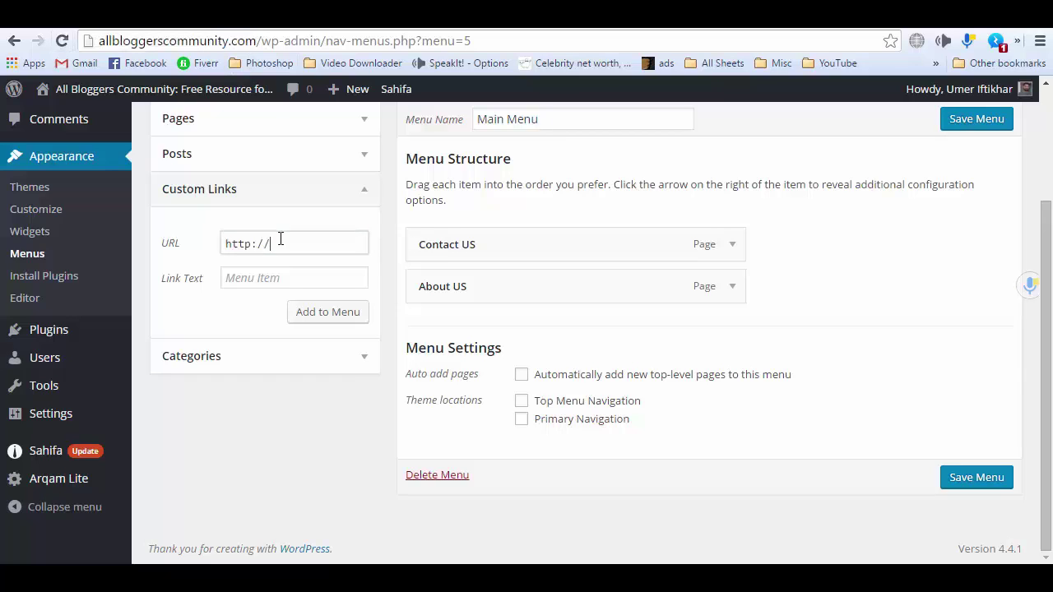
{"action": "key", "text": "ctrl+v"}
{"action": "left_click", "coordinate": [257, 280]}
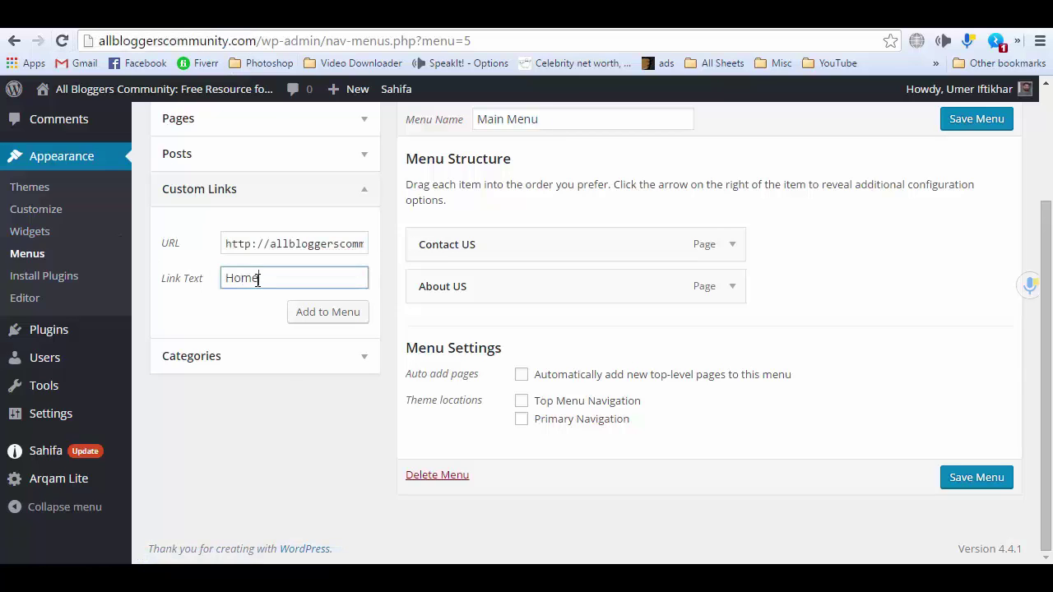
{"action": "left_click", "coordinate": [341, 317]}
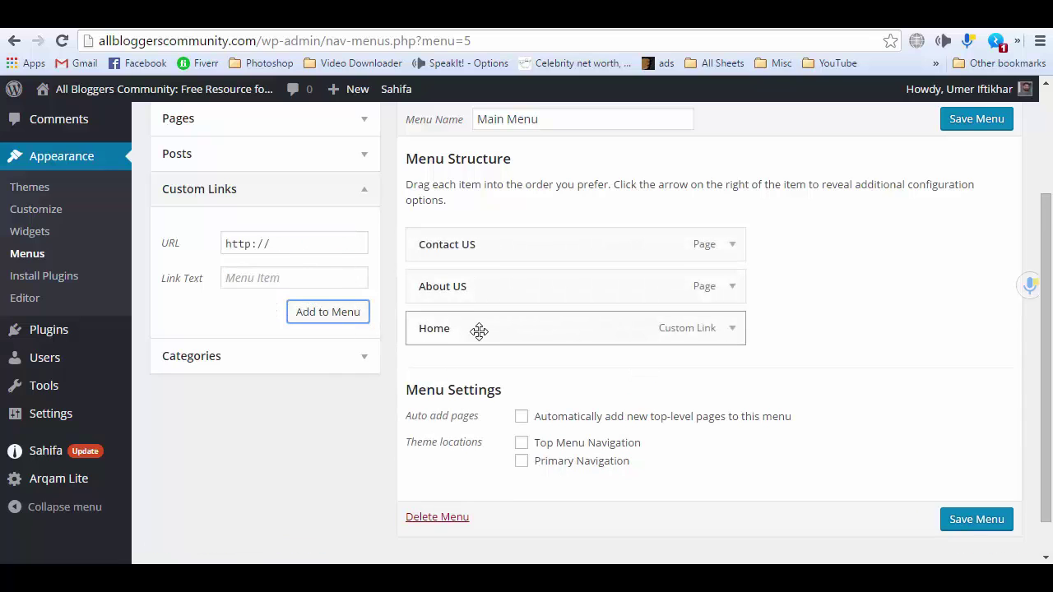
{"action": "left_click_drag", "start_coordinate": [619, 336], "coordinate": [567, 242]}
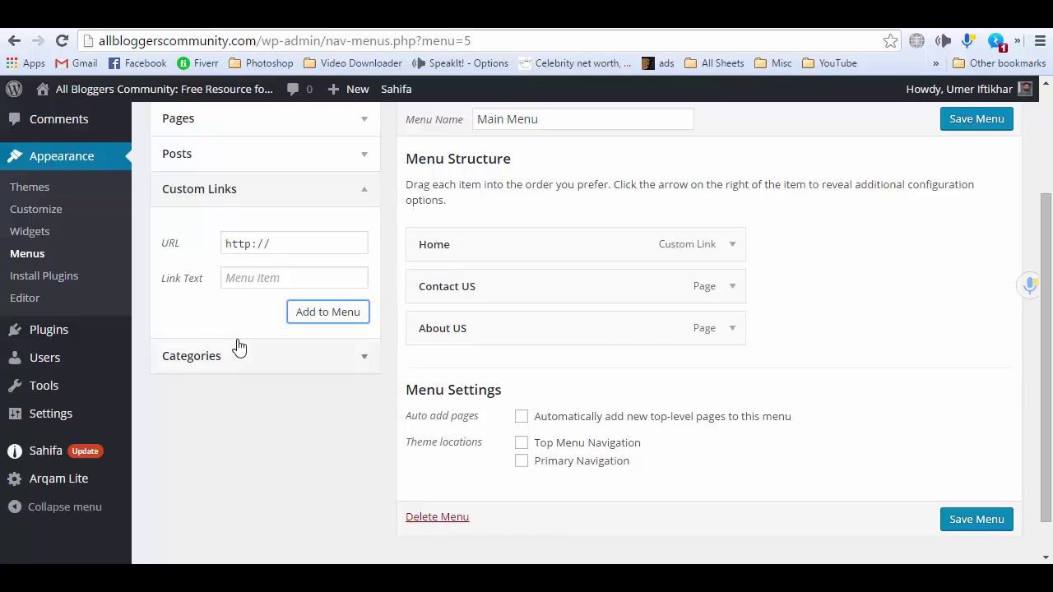
{"action": "left_click_drag", "start_coordinate": [272, 241], "coordinate": [216, 239]}
{"action": "left_click", "coordinate": [300, 272]}
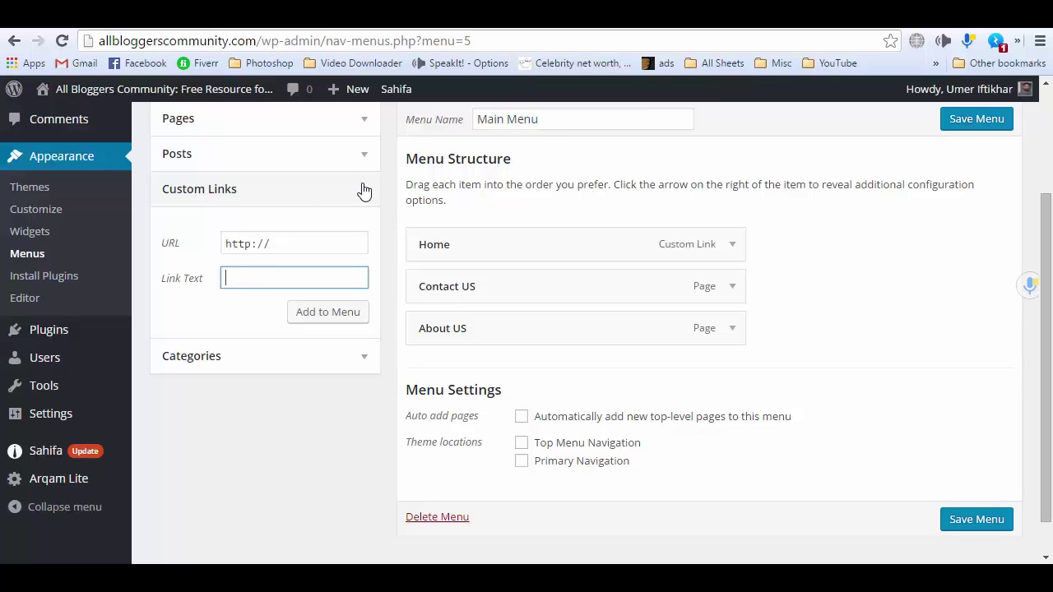
- Add the Courses, Graphics and Themes categories to the menu and move About US and Contact US below them, with Contact US last
{"action": "left_click", "coordinate": [364, 191]}
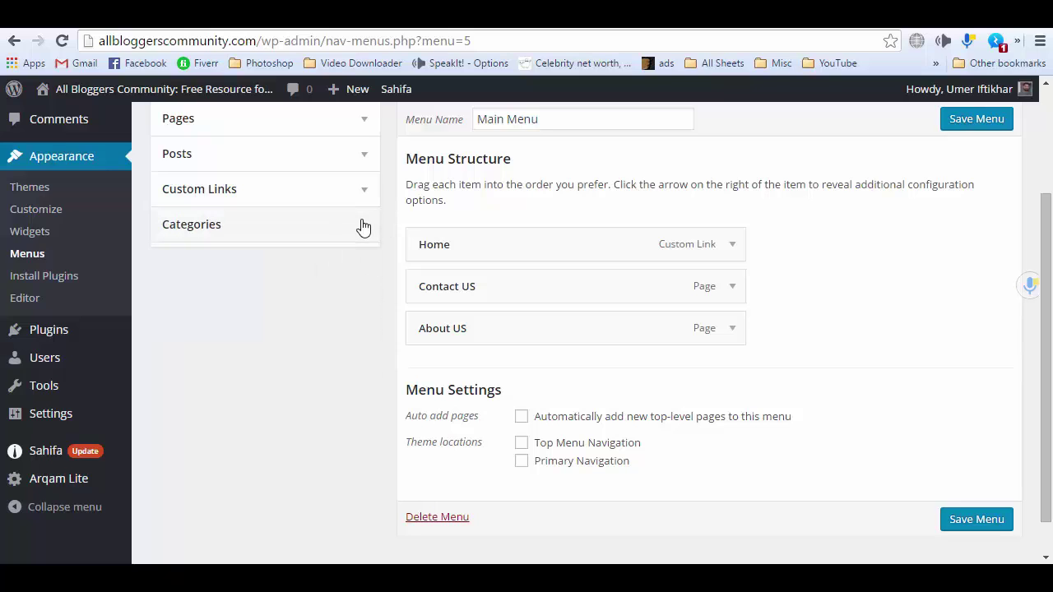
{"action": "left_click", "coordinate": [364, 226]}
{"action": "left_click", "coordinate": [252, 276]}
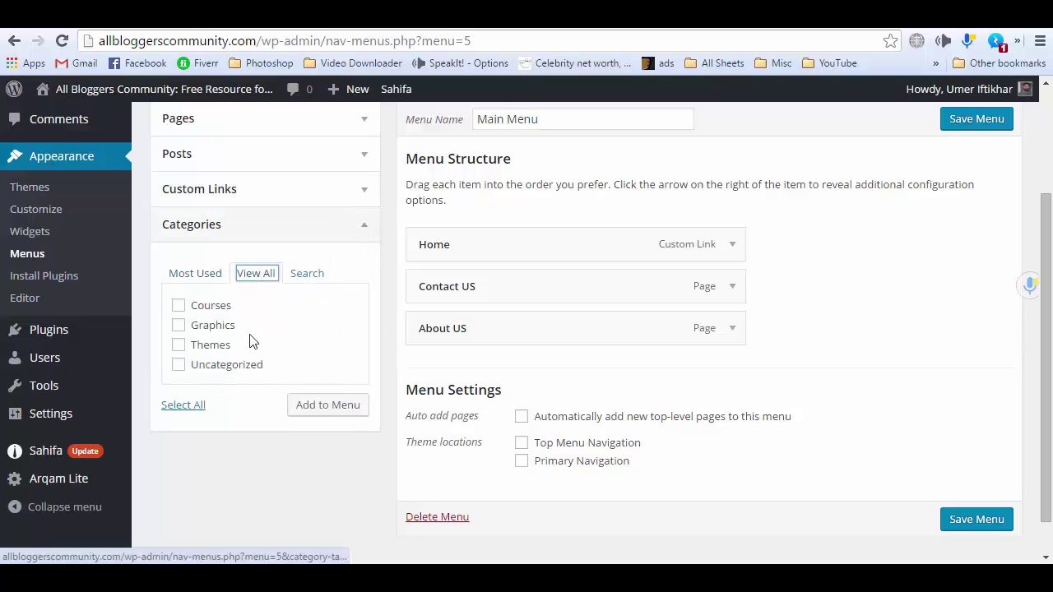
{"action": "left_click", "coordinate": [177, 305]}
{"action": "left_click", "coordinate": [179, 326]}
{"action": "left_click", "coordinate": [178, 344]}
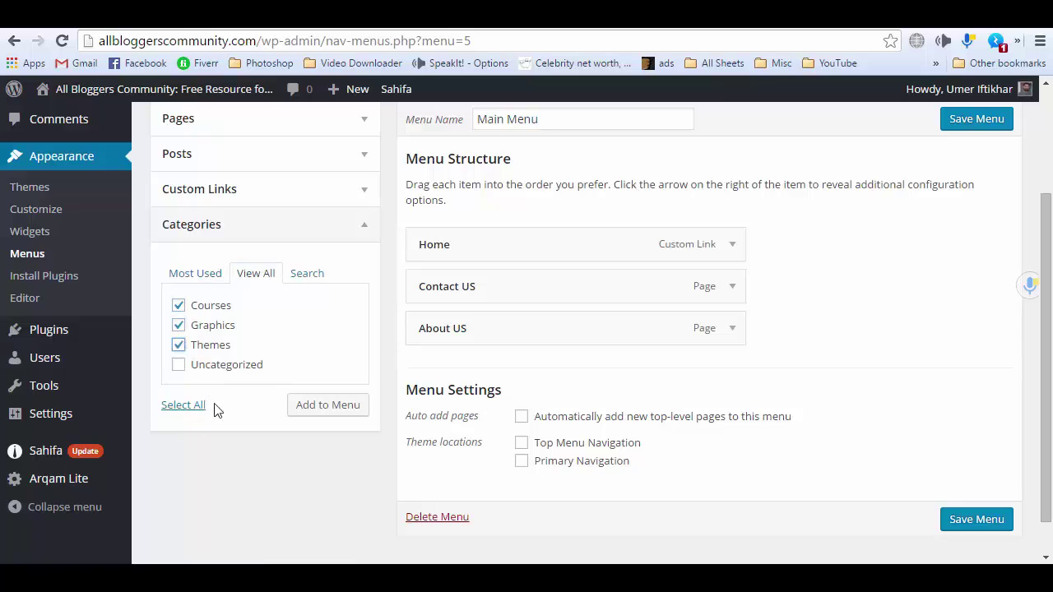
{"action": "left_click", "coordinate": [316, 408]}
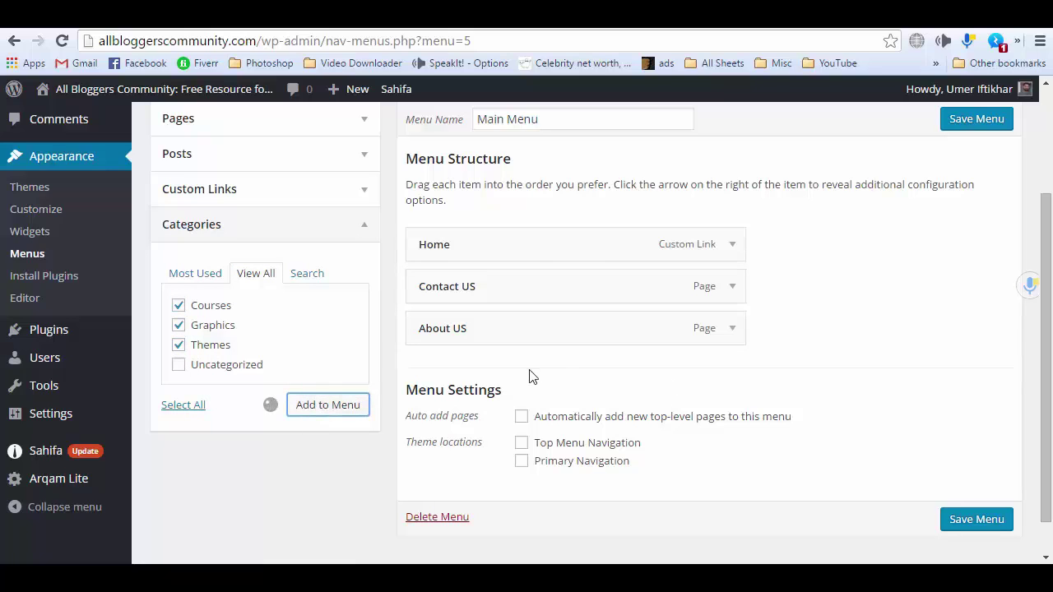
{"action": "left_click_drag", "start_coordinate": [502, 320], "coordinate": [500, 460]}
{"action": "left_click_drag", "start_coordinate": [436, 284], "coordinate": [456, 472]}
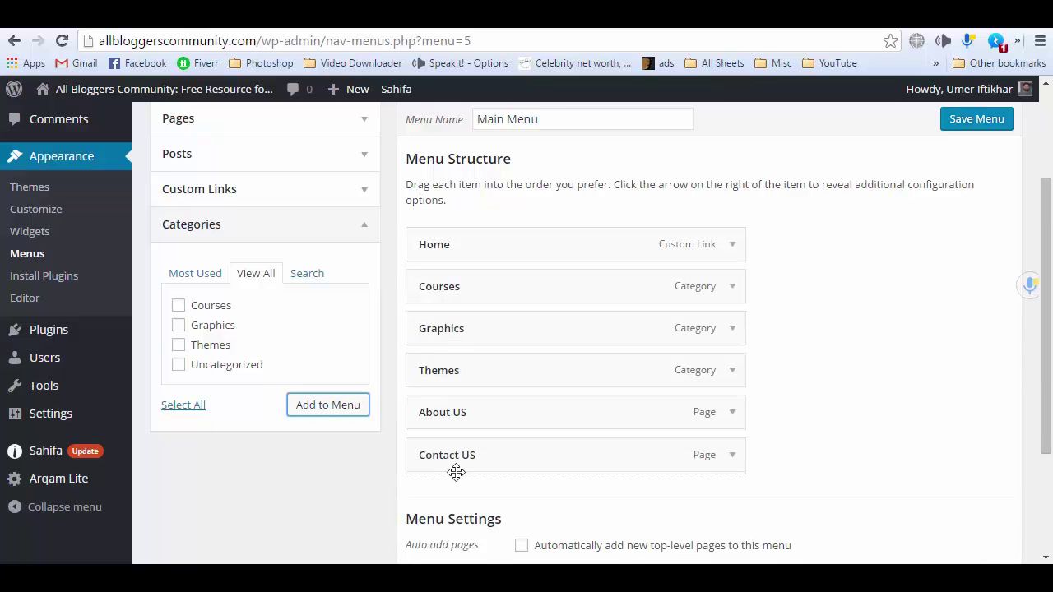
- Examine the theme location options and compare them with the top menu and primary navigation areas on the live site's homepage
{"action": "scroll", "coordinate": [479, 334], "scroll_direction": "down", "scroll_amount": 2}
{"action": "scroll", "coordinate": [473, 428], "scroll_direction": "down", "scroll_amount": 2}
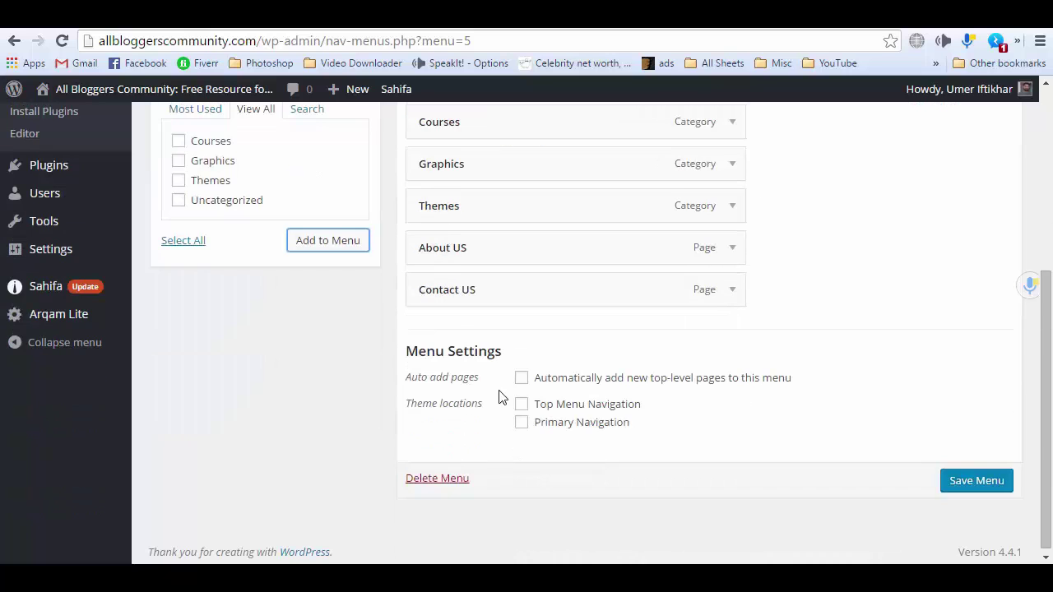
{"action": "left_click_drag", "start_coordinate": [630, 428], "coordinate": [548, 428]}
{"action": "left_click_drag", "start_coordinate": [661, 403], "coordinate": [530, 387]}
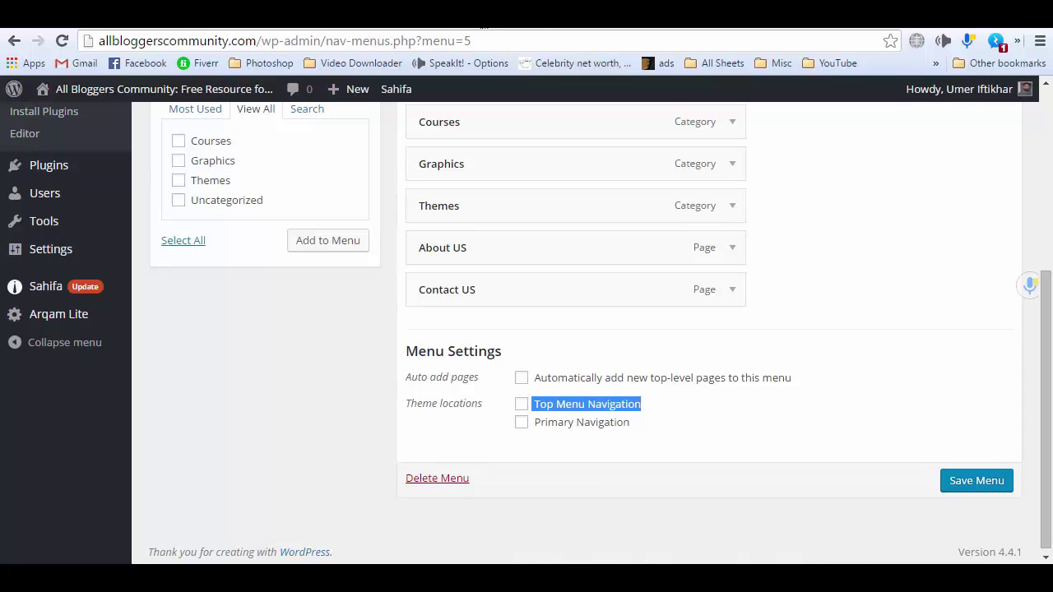
{"action": "left_click", "coordinate": [657, 28]}
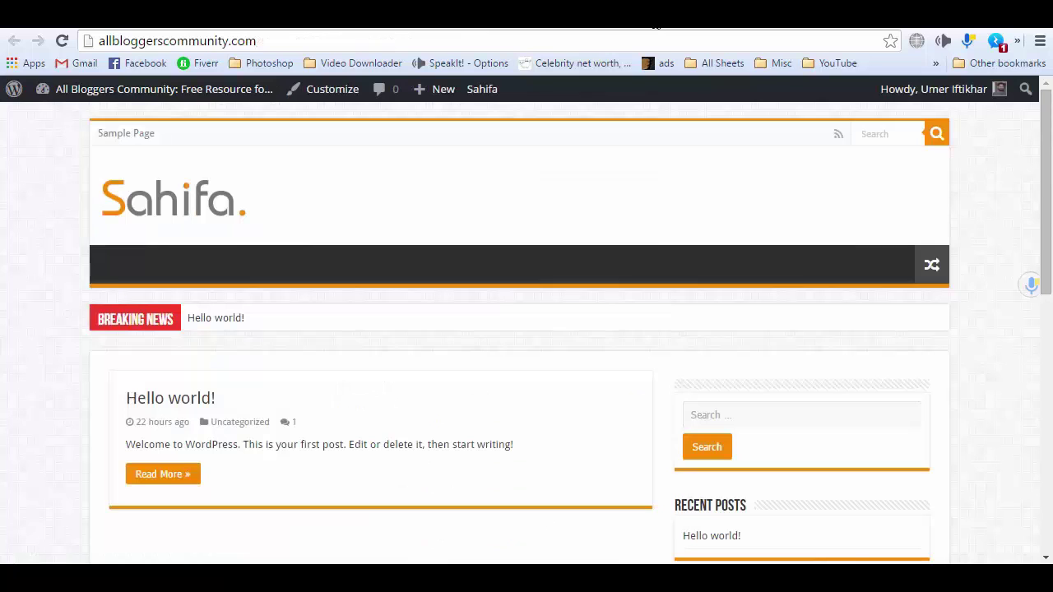
{"action": "left_click_drag", "start_coordinate": [122, 212], "coordinate": [145, 106]}
{"action": "left_click_drag", "start_coordinate": [98, 134], "coordinate": [119, 139]}
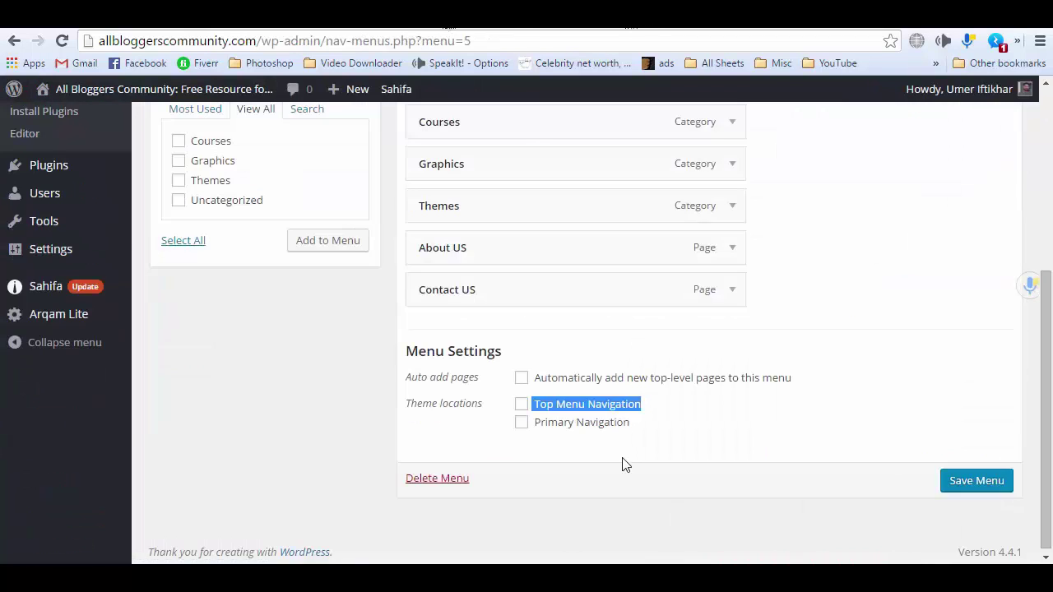
- Assign Main Menu to the Primary Navigation location and save the menu
{"action": "left_click", "coordinate": [569, 426]}
{"action": "left_click", "coordinate": [568, 426]}
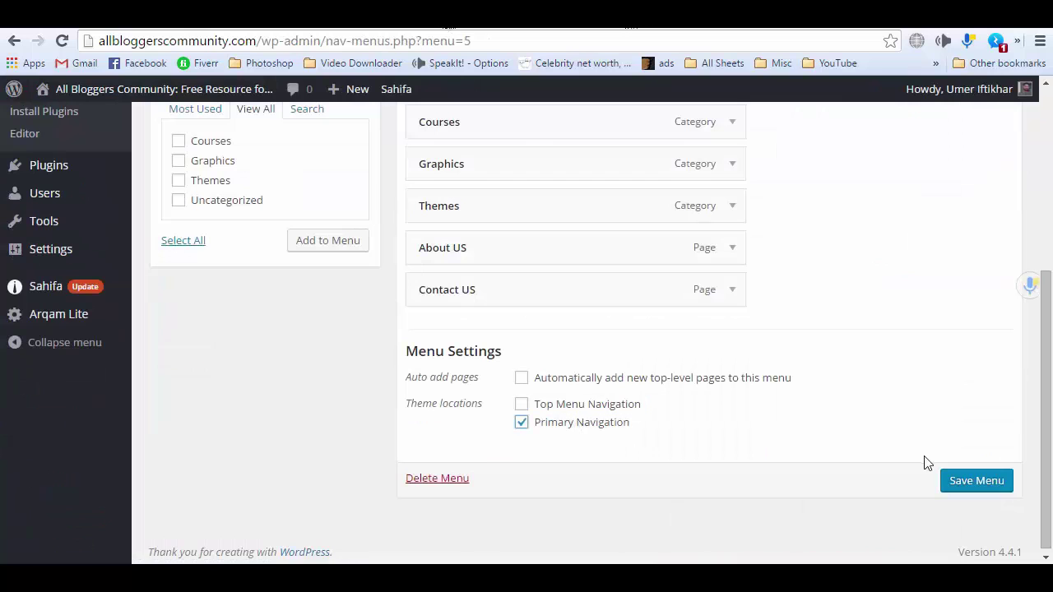
{"action": "left_click", "coordinate": [963, 489]}
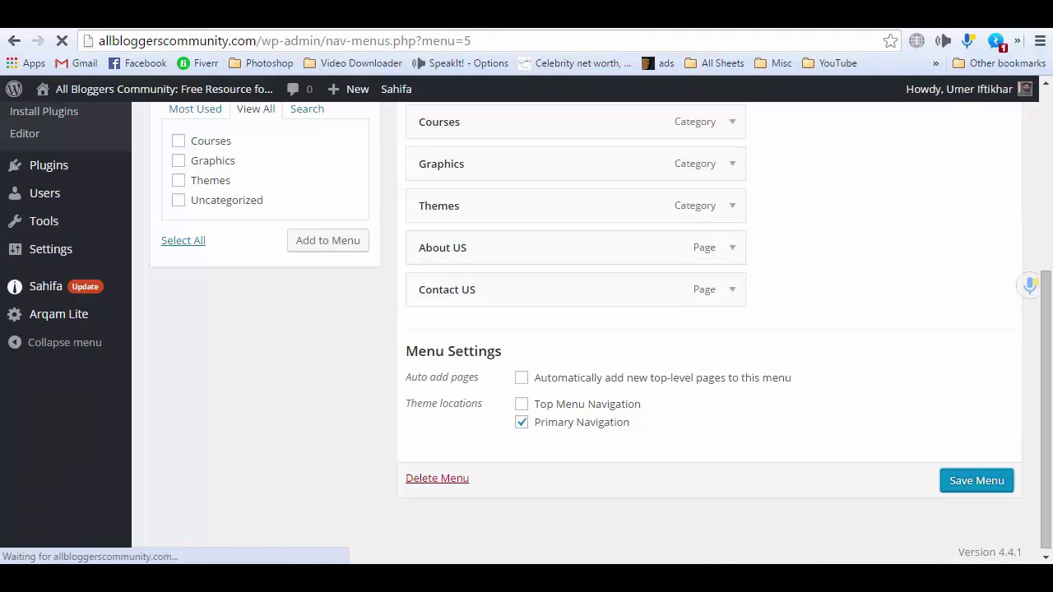
- Reload the live site's homepage to check the Main Menu in the primary navigation bar
{"action": "scroll", "coordinate": [569, 344], "scroll_direction": "down", "scroll_amount": 5}
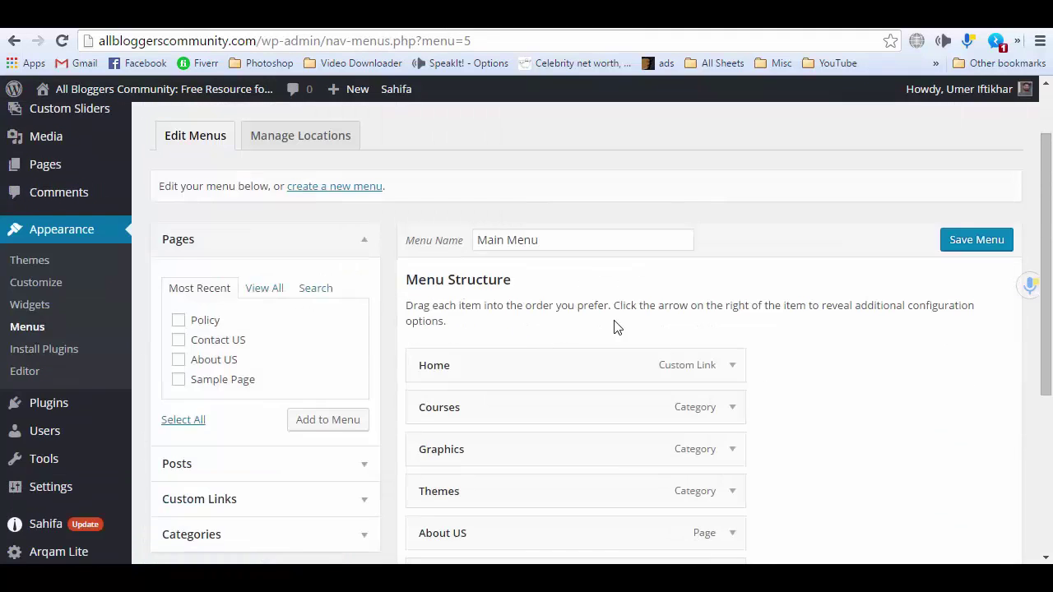
{"action": "scroll", "coordinate": [714, 437], "scroll_direction": "up", "scroll_amount": 3}
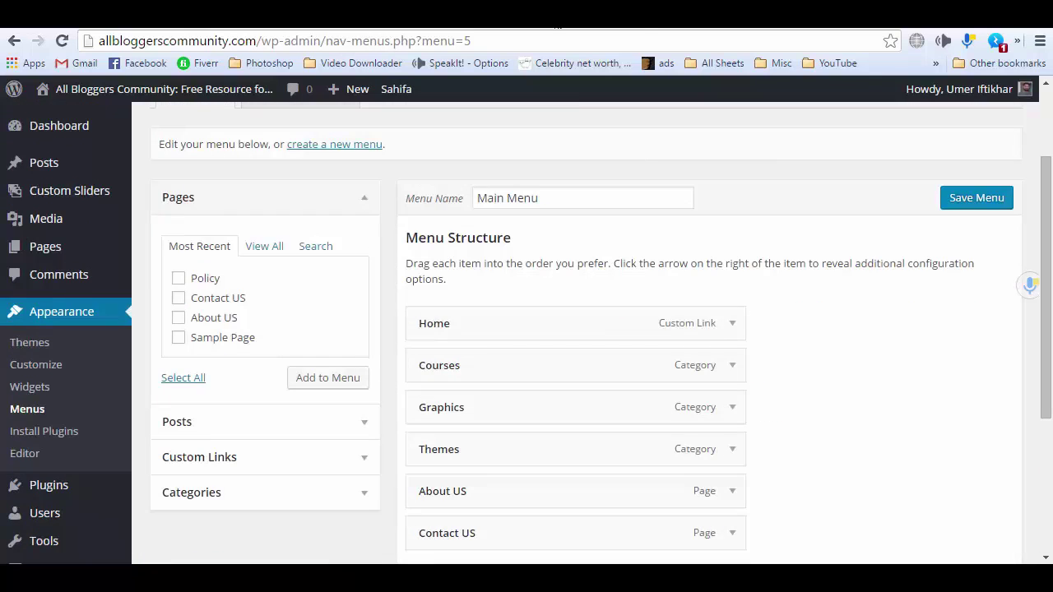
{"action": "left_click", "coordinate": [646, 30]}
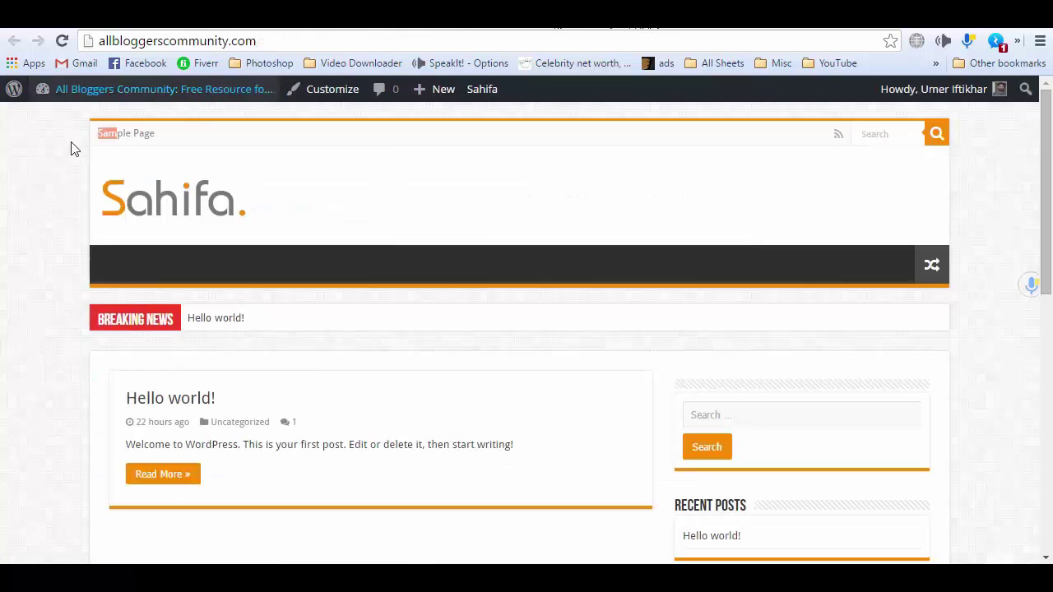
{"action": "left_click", "coordinate": [61, 40]}
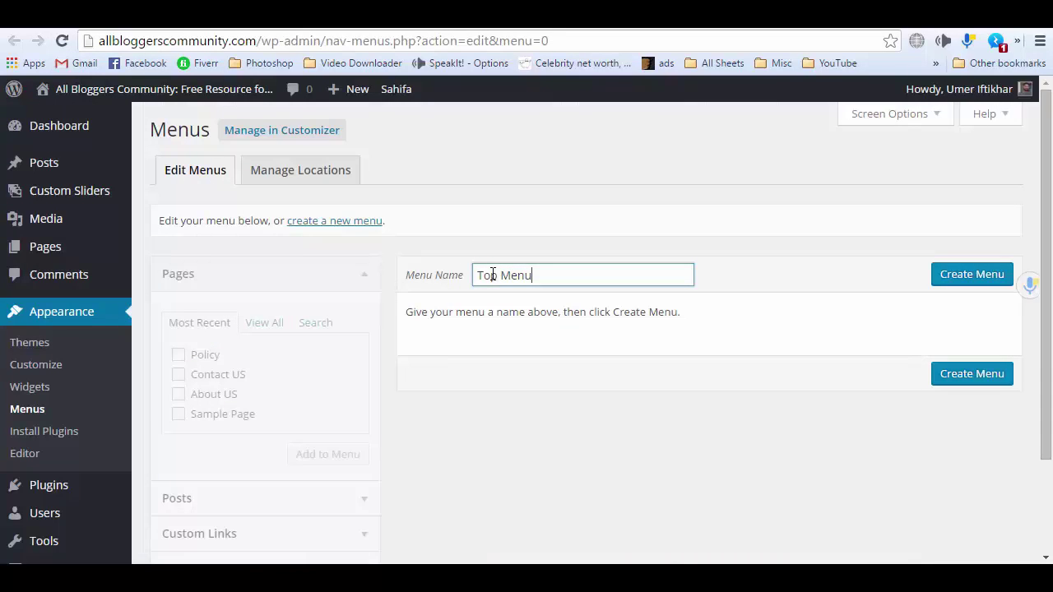
- Create a new menu named Top Menu and add the Policy page to it
{"action": "key", "text": "Return"}
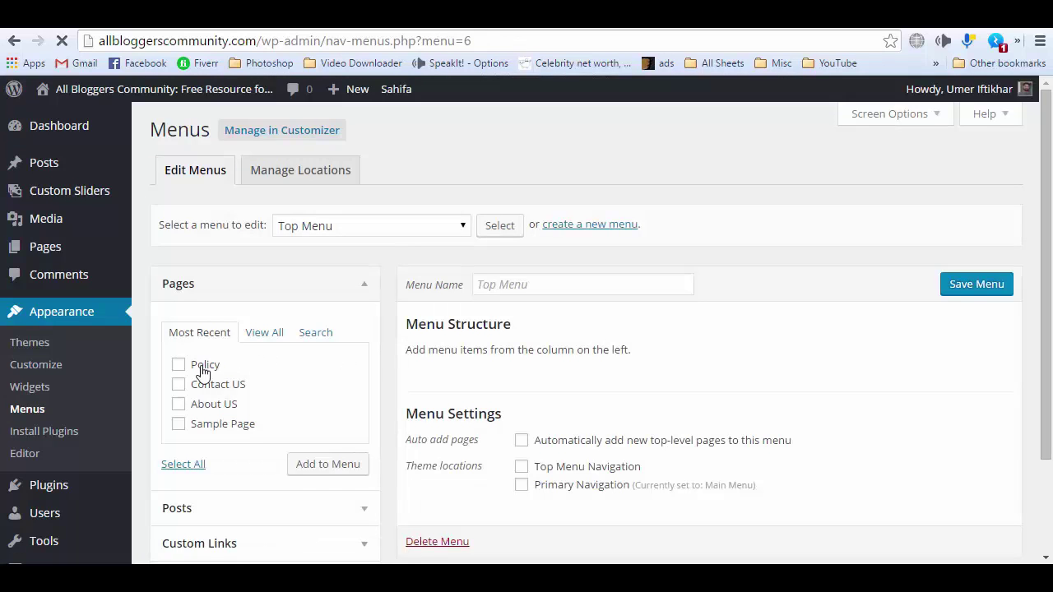
{"action": "left_click", "coordinate": [203, 372]}
{"action": "scroll", "coordinate": [257, 253], "scroll_direction": "down", "scroll_amount": 2}
{"action": "left_click", "coordinate": [324, 343]}
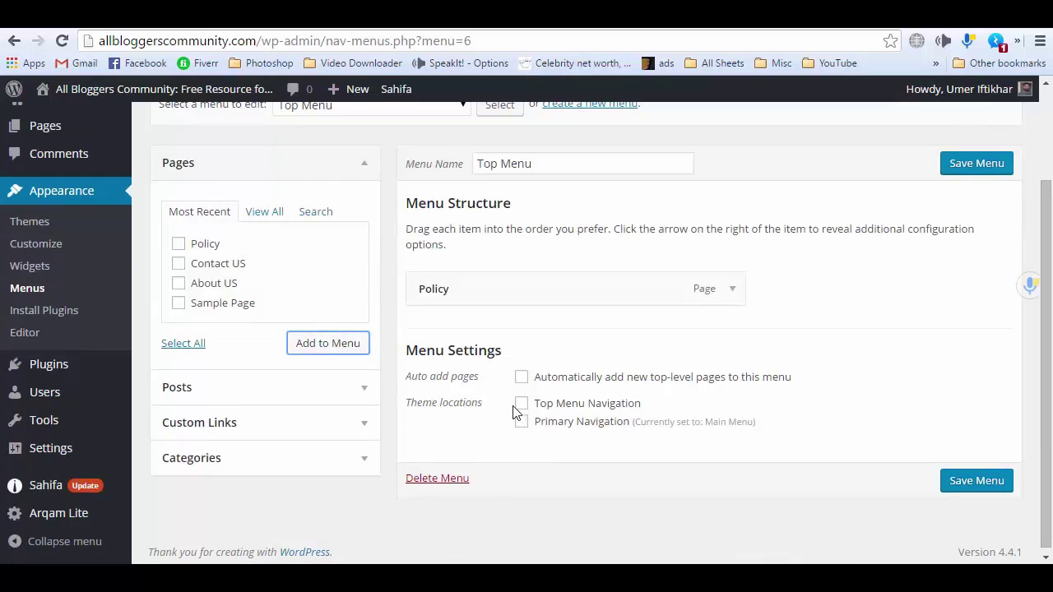
- Assign Top Menu to the Top Menu Navigation location and save the menu
{"action": "left_click", "coordinate": [522, 404]}
{"action": "left_click_drag", "start_coordinate": [641, 403], "coordinate": [585, 404]}
{"action": "left_click", "coordinate": [971, 489]}
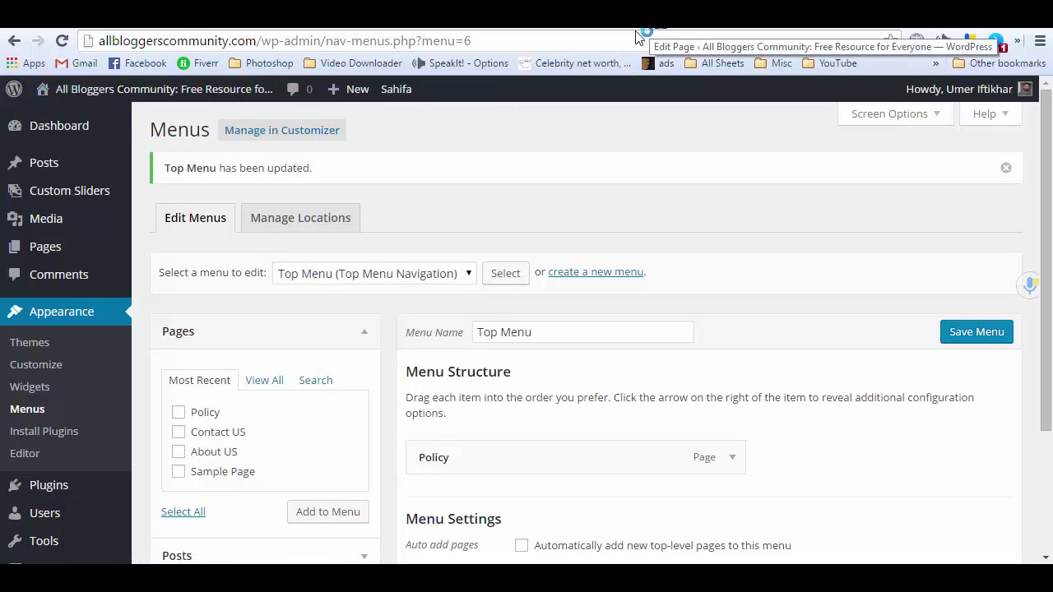
- Check Top Menu's theme location settings and view both navigation menus on the live site's homepage
{"action": "scroll", "coordinate": [496, 327], "scroll_direction": "down", "scroll_amount": 3}
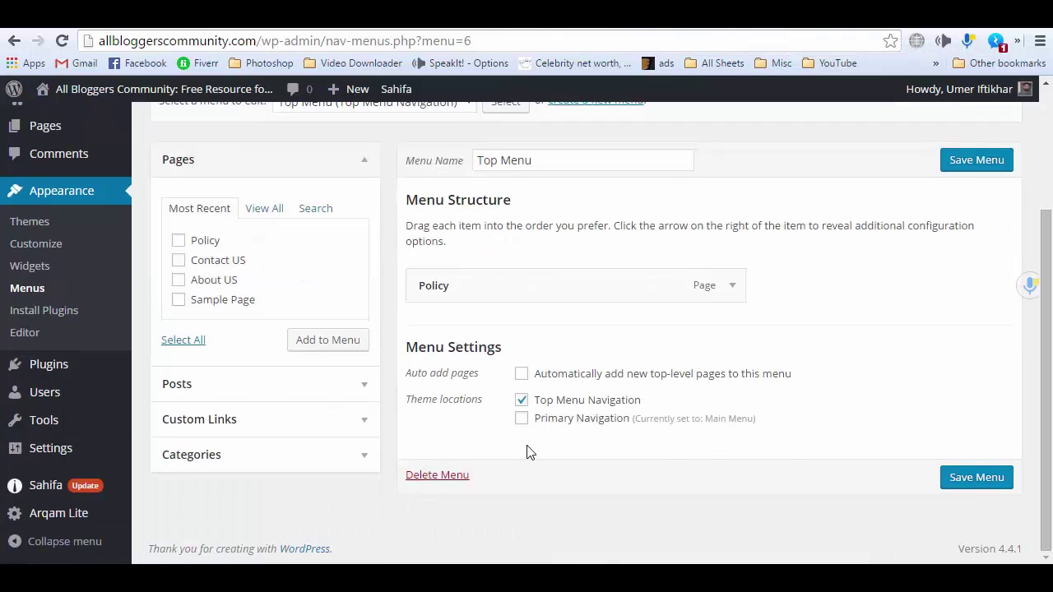
{"action": "left_click", "coordinate": [521, 399]}
{"action": "left_click", "coordinate": [508, 28]}
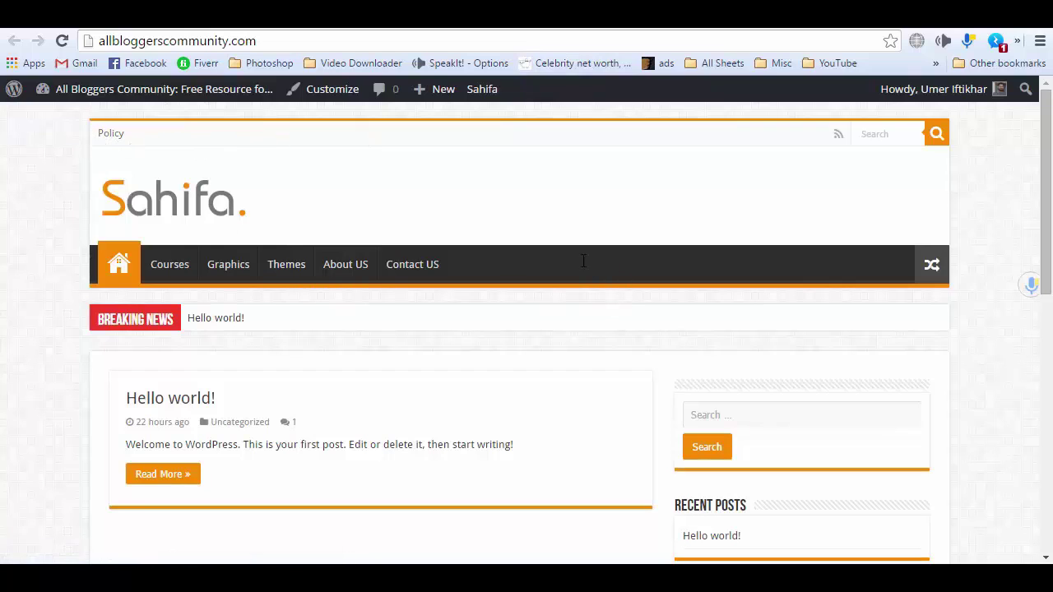
{"action": "left_click_drag", "start_coordinate": [146, 264], "coordinate": [387, 267]}
{"action": "left_click", "coordinate": [385, 267]}
{"action": "left_click", "coordinate": [380, 24]}
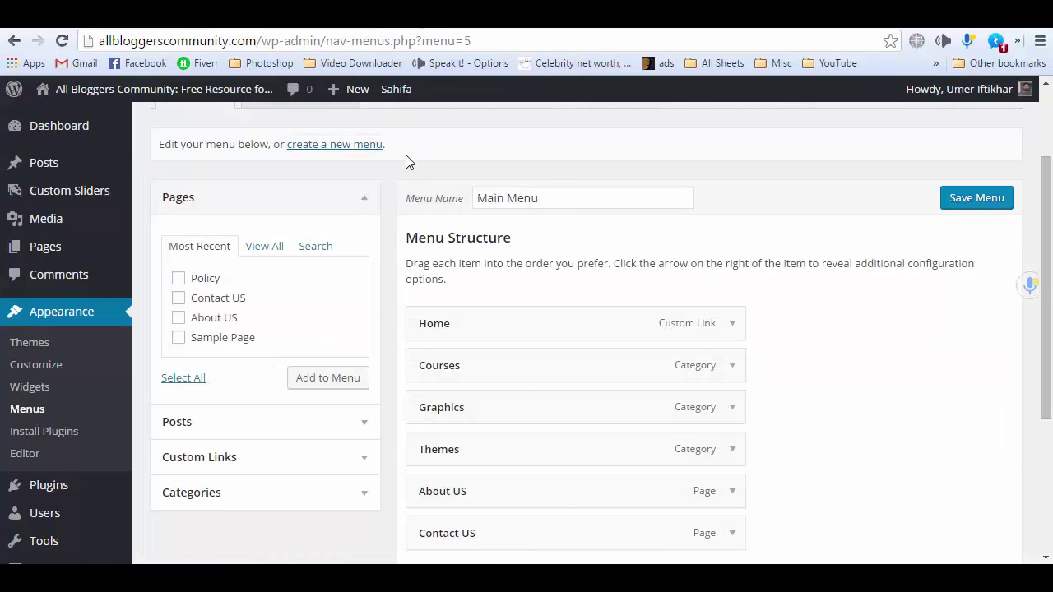
- Review the Main Menu's items and theme location on its edit page and dismiss the update notice
{"action": "scroll", "coordinate": [406, 162], "scroll_direction": "down", "scroll_amount": 3}
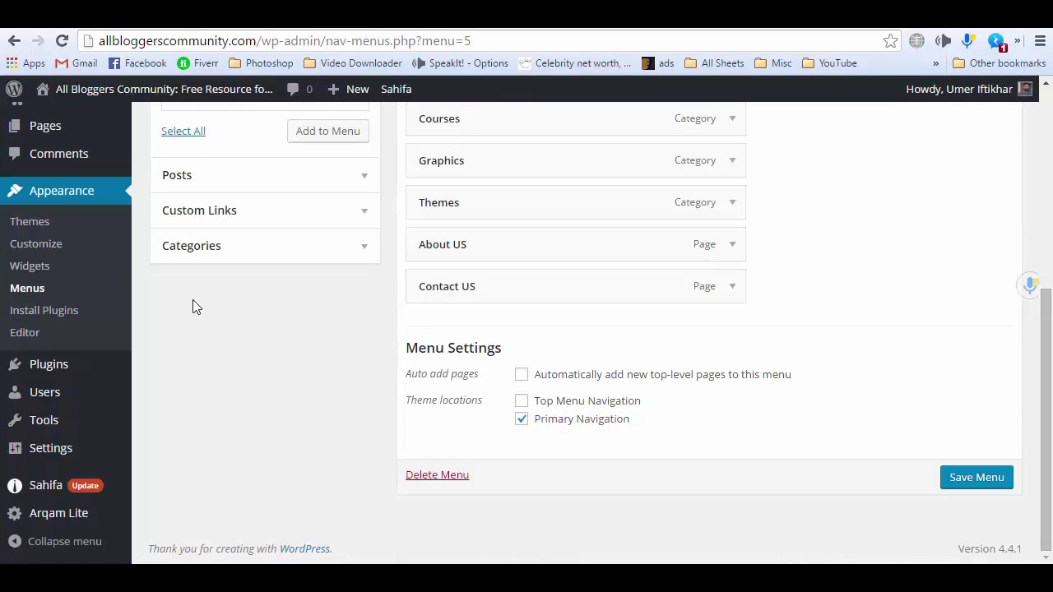
{"action": "scroll", "coordinate": [168, 389], "scroll_direction": "up", "scroll_amount": 2}
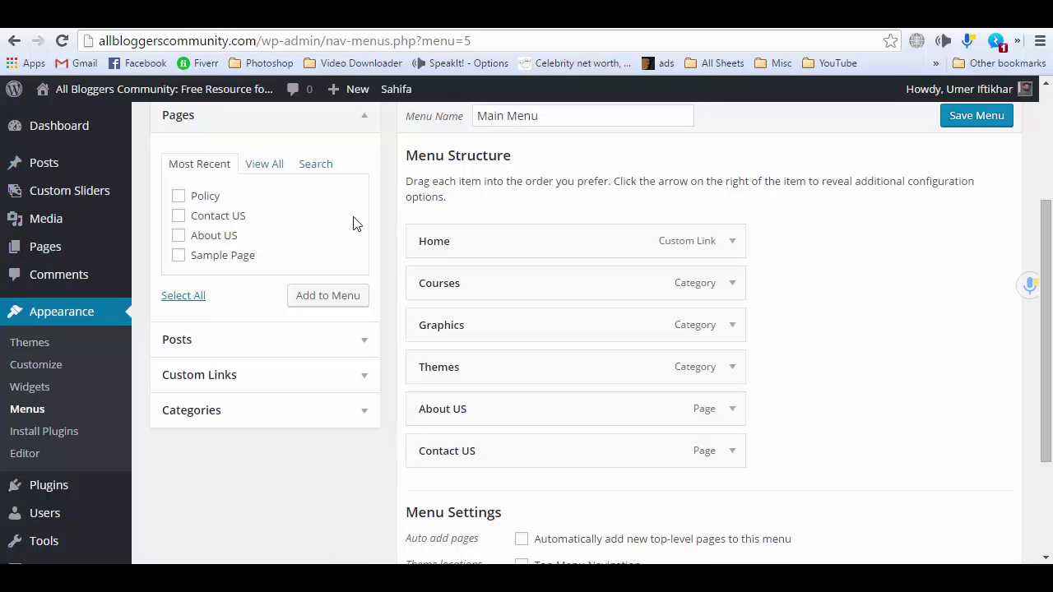
{"action": "left_click", "coordinate": [995, 40]}
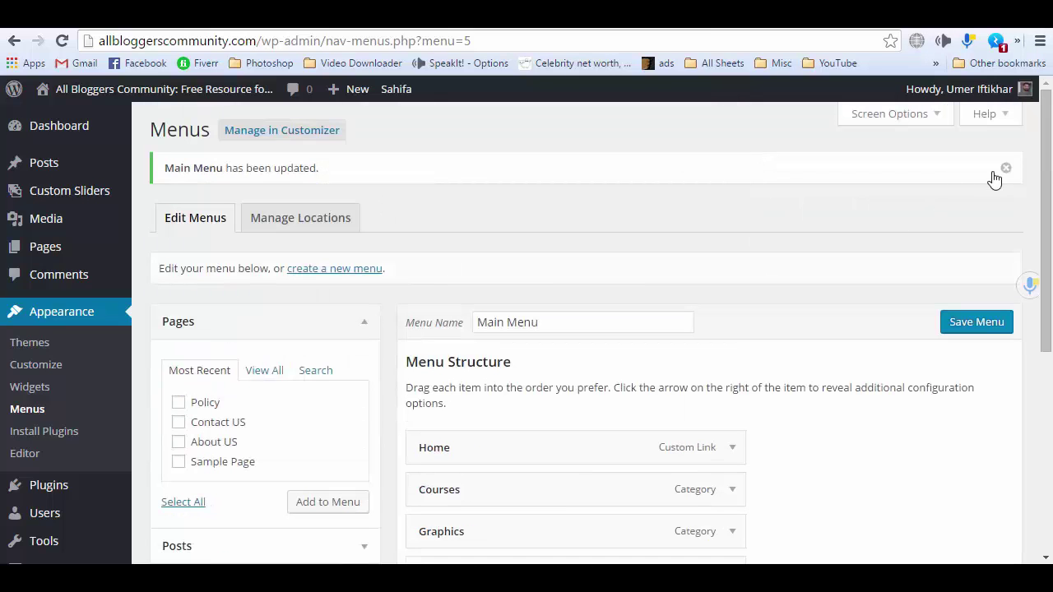
{"action": "left_click", "coordinate": [1005, 169]}
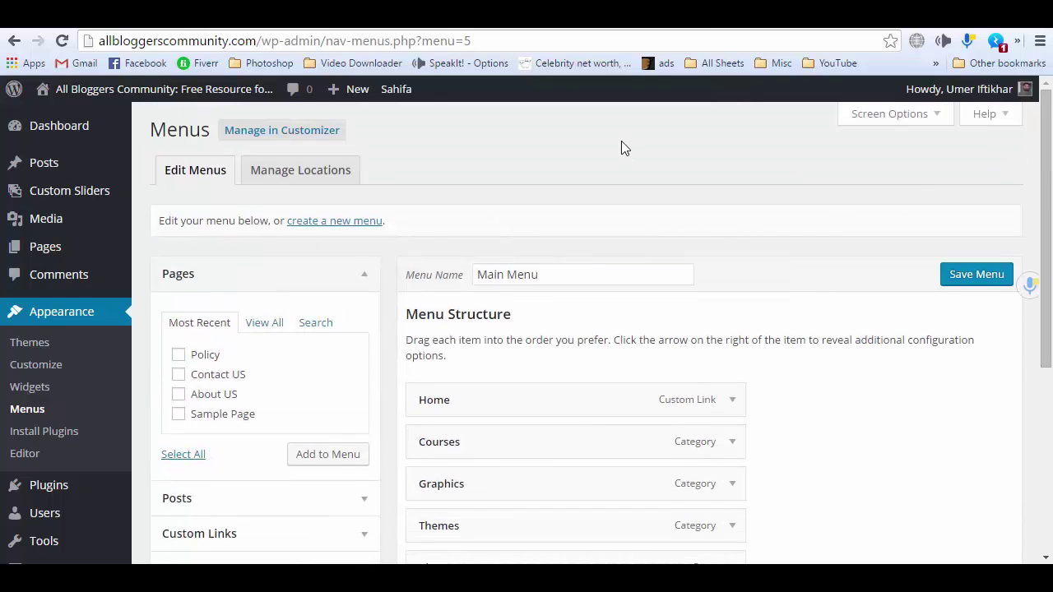